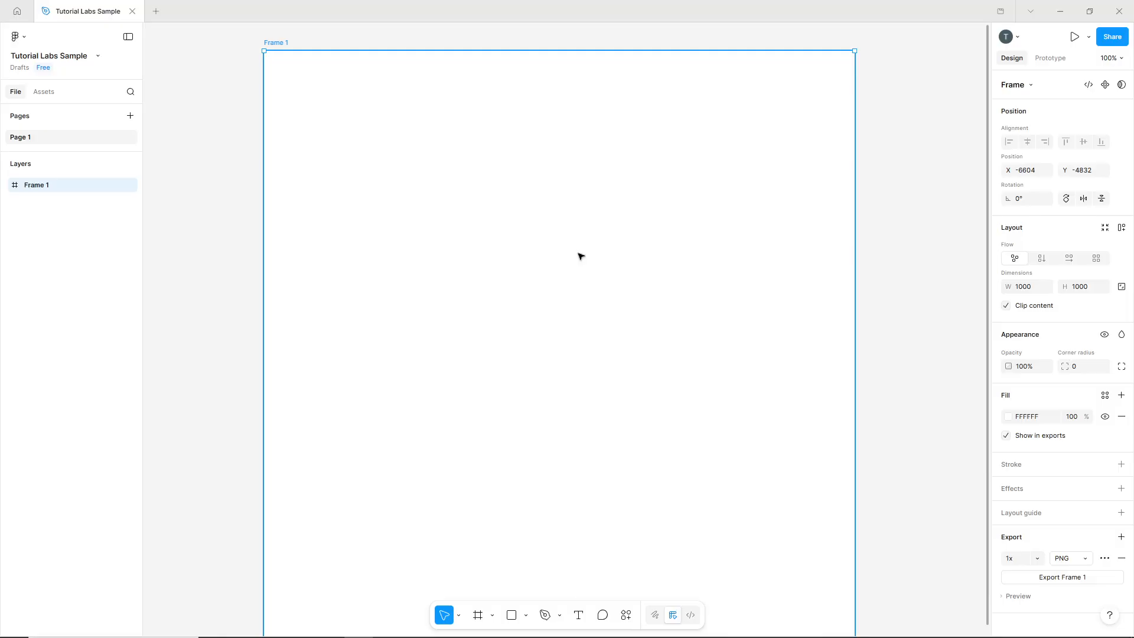
Draw a rectangle in the upper part of the frame, round its corners to 20 and resize it to about 345 × 64.
{"action": "left_click", "coordinate": [511, 614]}
{"action": "mouse_move", "coordinate": [488, 154]}
{"action": "left_mouse_down"}
{"action": "mouse_move", "coordinate": [685, 200]}
{"action": "mouse_move", "coordinate": [613, 188]}
{"action": "left_mouse_up"}
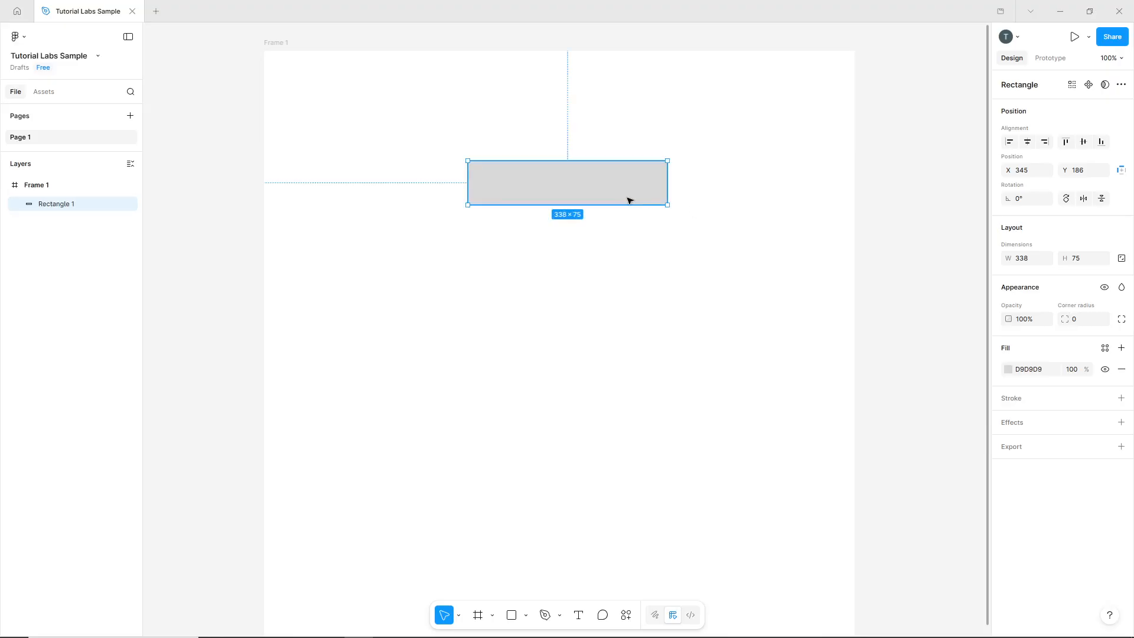
{"action": "left_click", "coordinate": [1084, 322]}
{"action": "key", "text": "Return"}
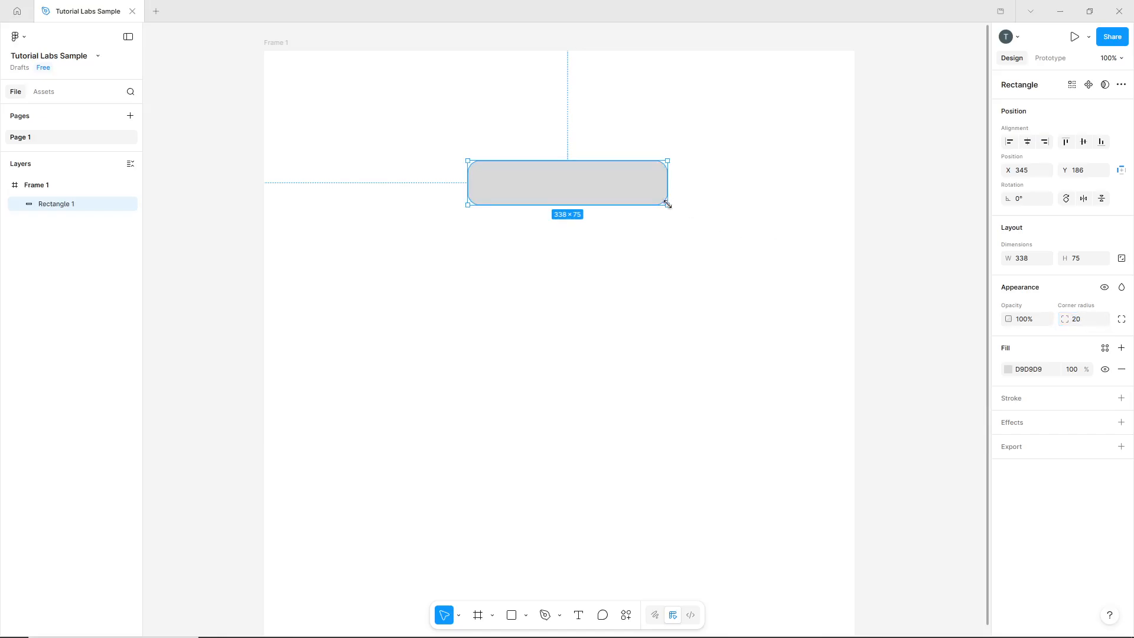
{"action": "left_click_drag", "start_coordinate": [667, 204], "coordinate": [671, 198]}
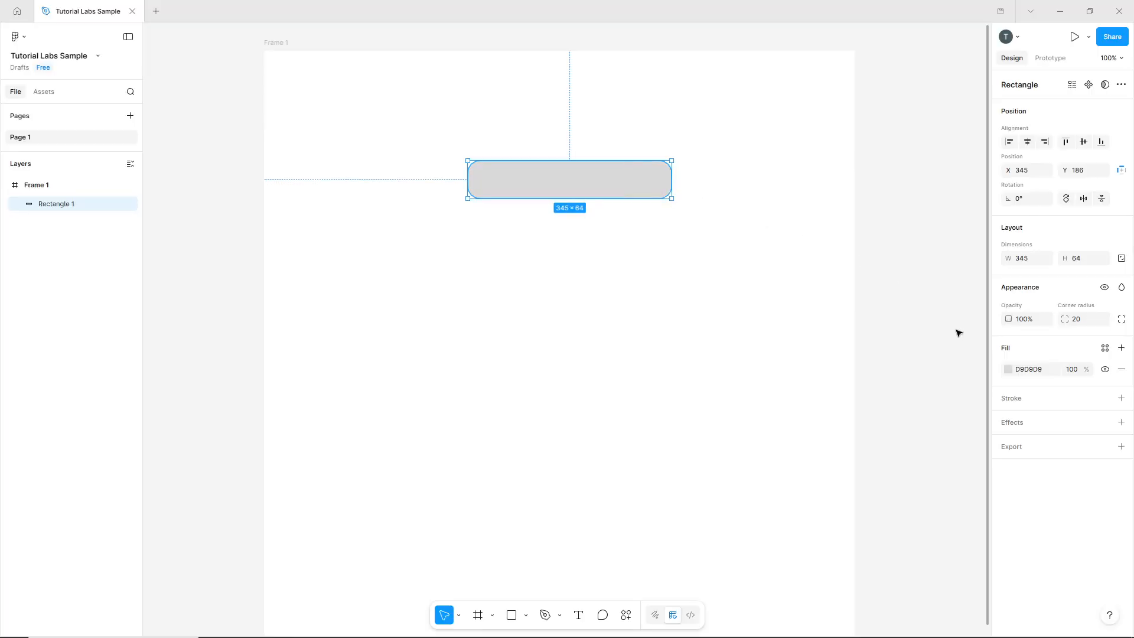
Set the rectangle's fill opacity to 0% and add a black inside stroke of weight 1.
{"action": "left_click", "coordinate": [1010, 368]}
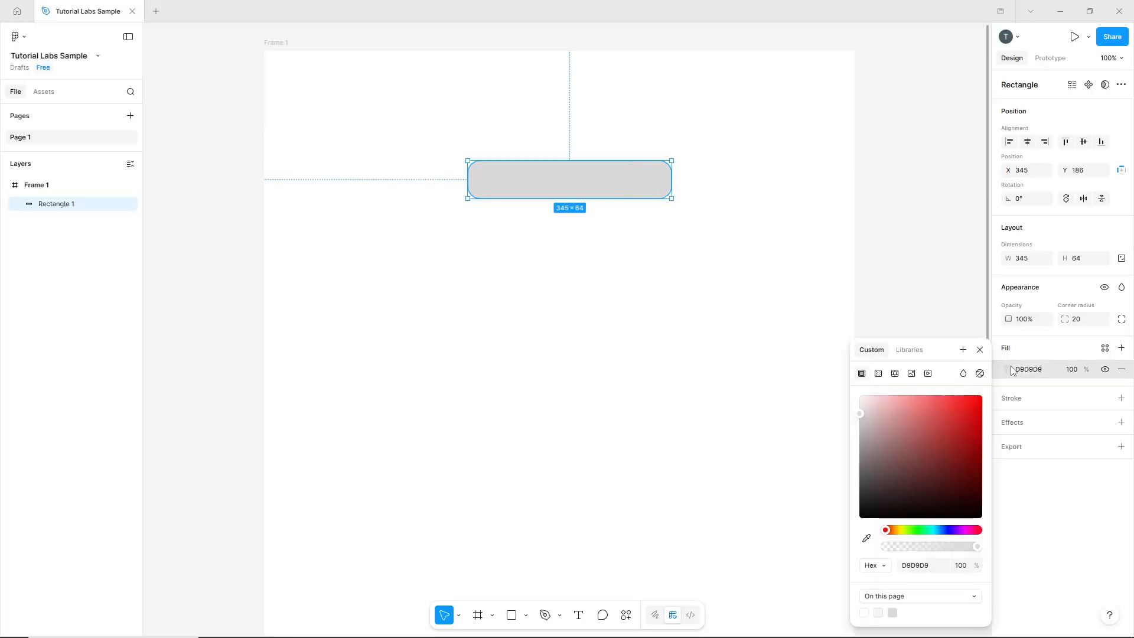
{"action": "left_click", "coordinate": [966, 565]}
{"action": "key", "text": "Return"}
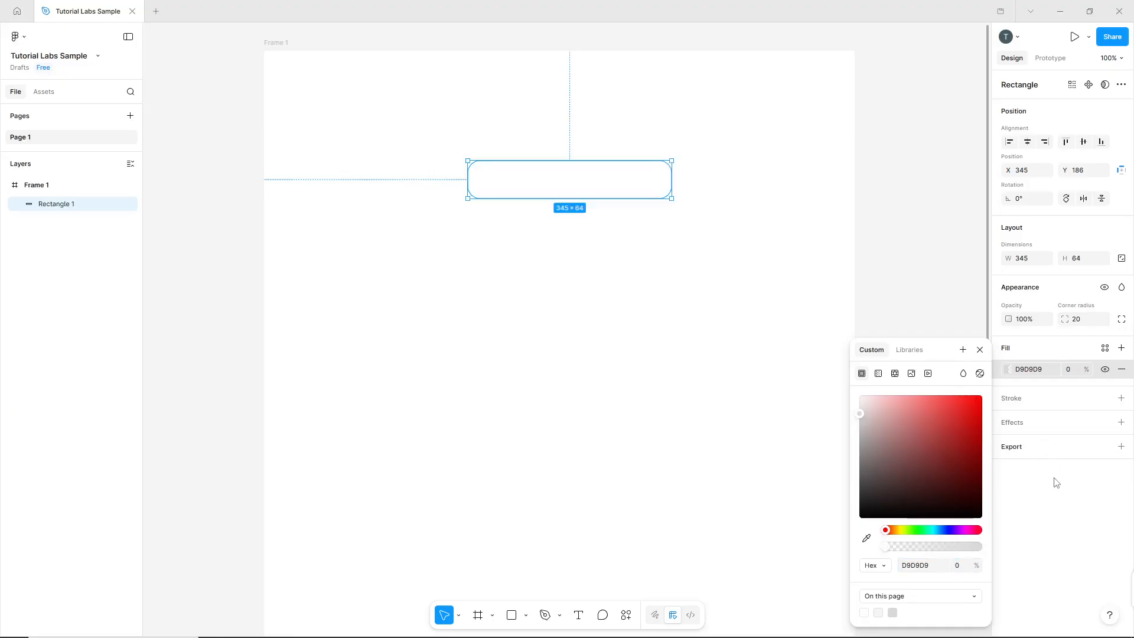
{"action": "left_click", "coordinate": [1054, 479]}
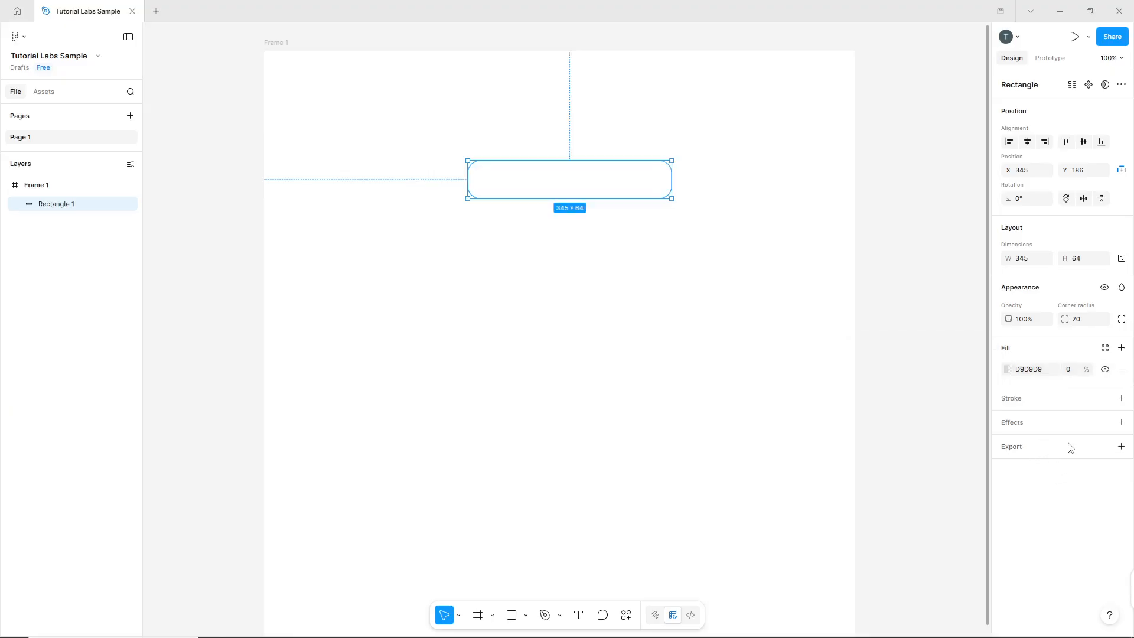
{"action": "left_click", "coordinate": [1121, 398]}
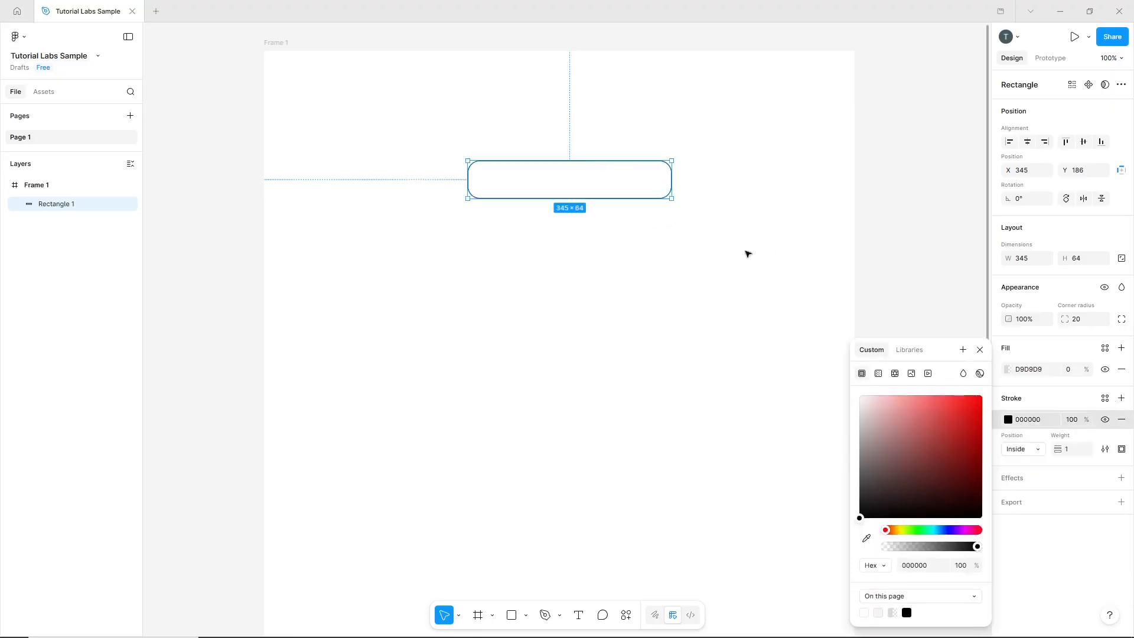
{"action": "left_click", "coordinate": [596, 285]}
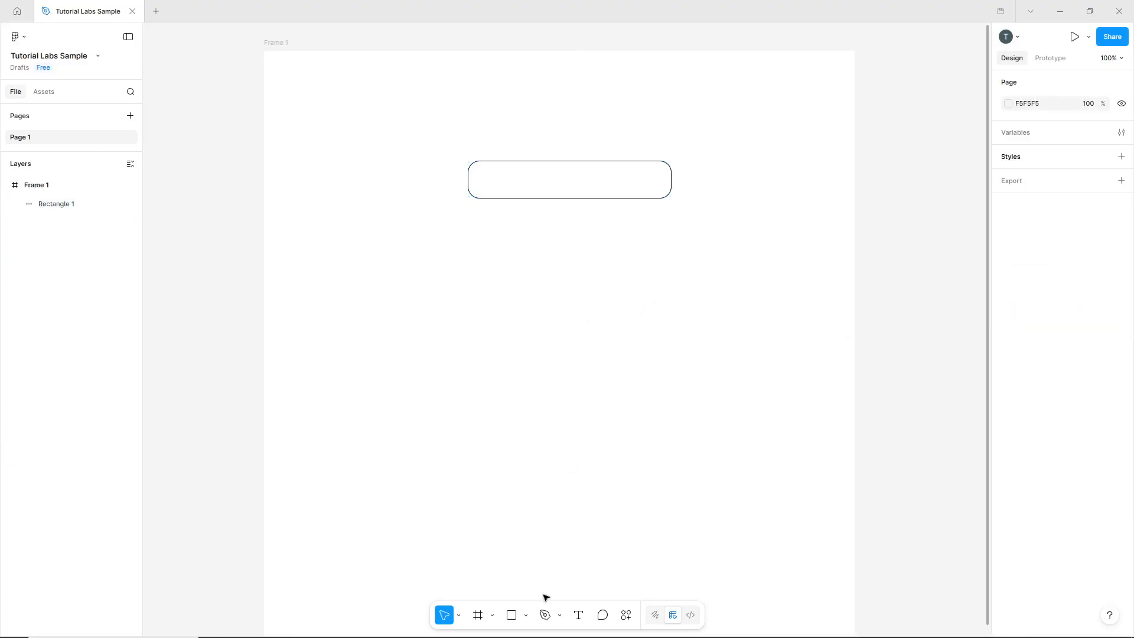
Add the text "Enter Name" and place it inside the rectangle near its left edge, vertically centred.
{"action": "left_click", "coordinate": [578, 617]}
{"action": "left_click", "coordinate": [563, 261]}
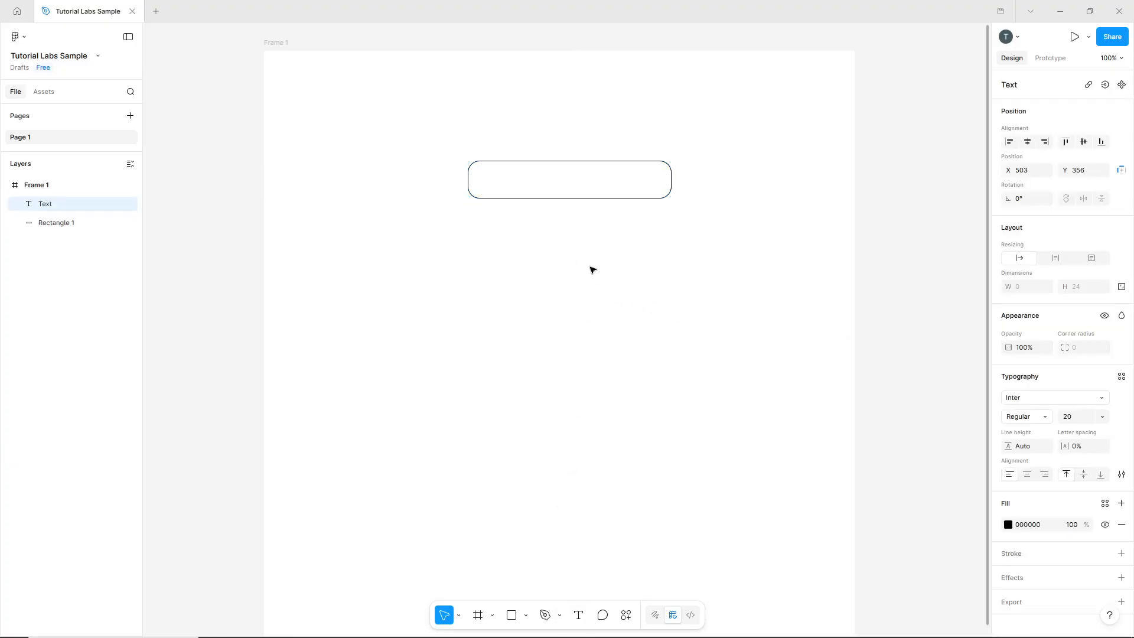
{"action": "type", "text": "Enter Name"}
{"action": "key", "text": "Escape"}
{"action": "left_click_drag", "start_coordinate": [611, 276], "coordinate": [524, 188]}
{"action": "left_click", "coordinate": [624, 255]}
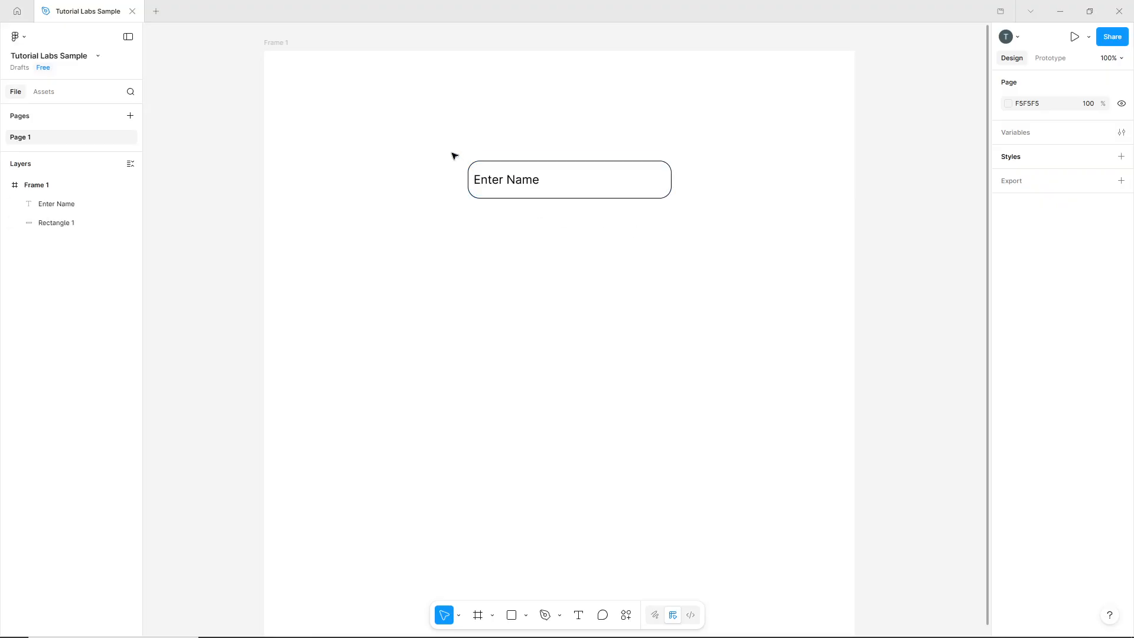
Duplicate the rectangle together with its "Enter Name" text and place the copy directly below, with its rectangle at Y 286.
{"action": "left_click_drag", "start_coordinate": [453, 155], "coordinate": [689, 215]}
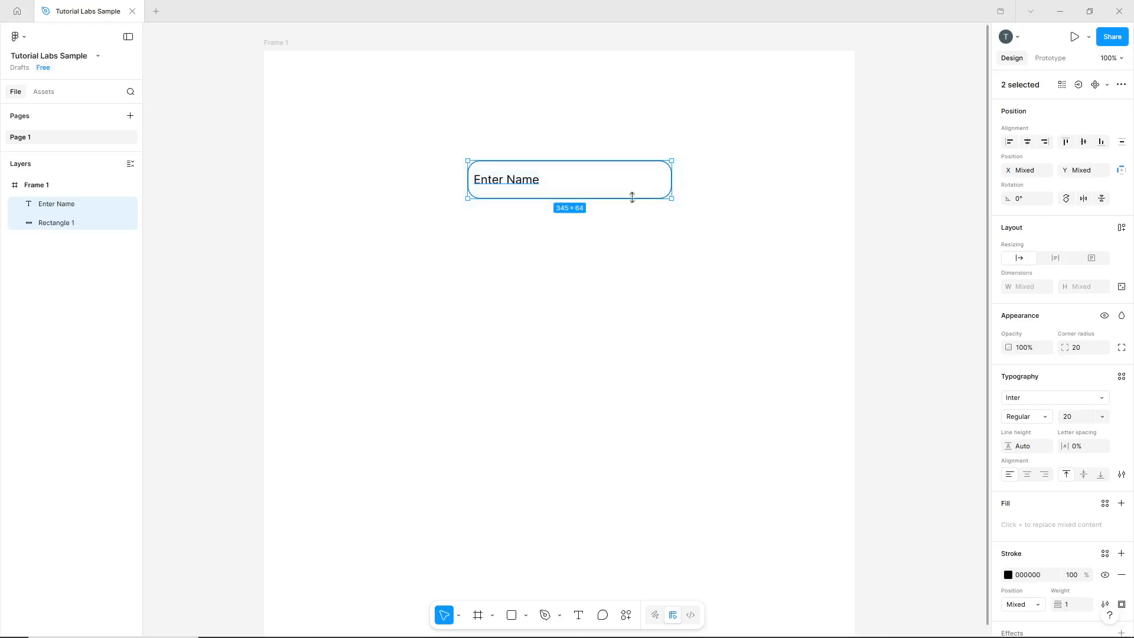
{"action": "key", "text": "alt"}
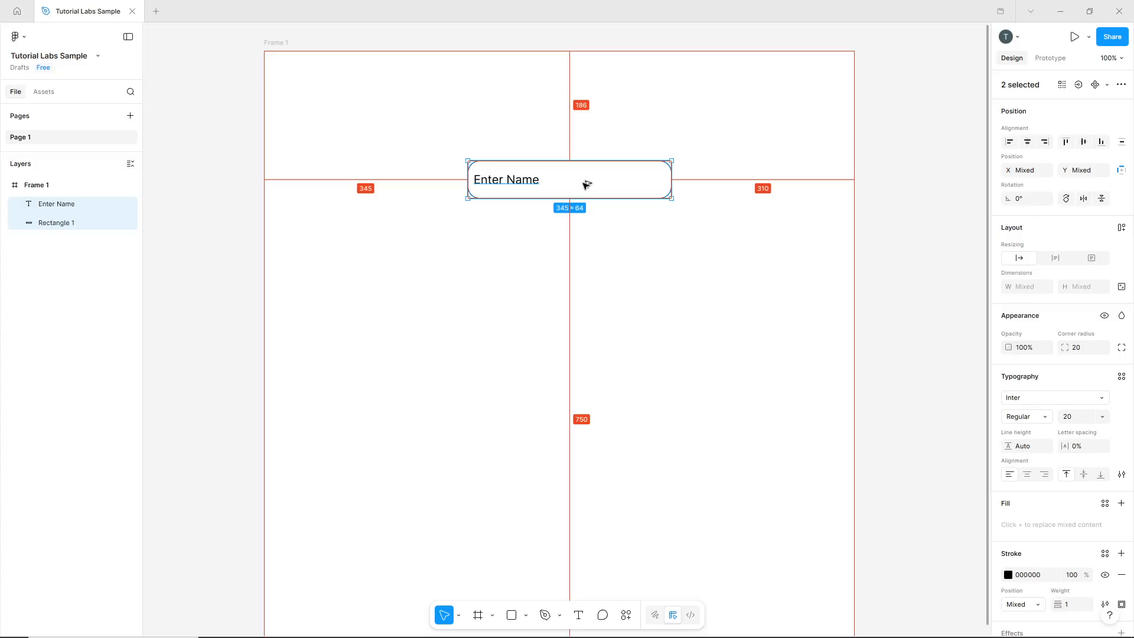
{"action": "left_click_drag", "start_coordinate": [586, 185], "coordinate": [588, 245]}
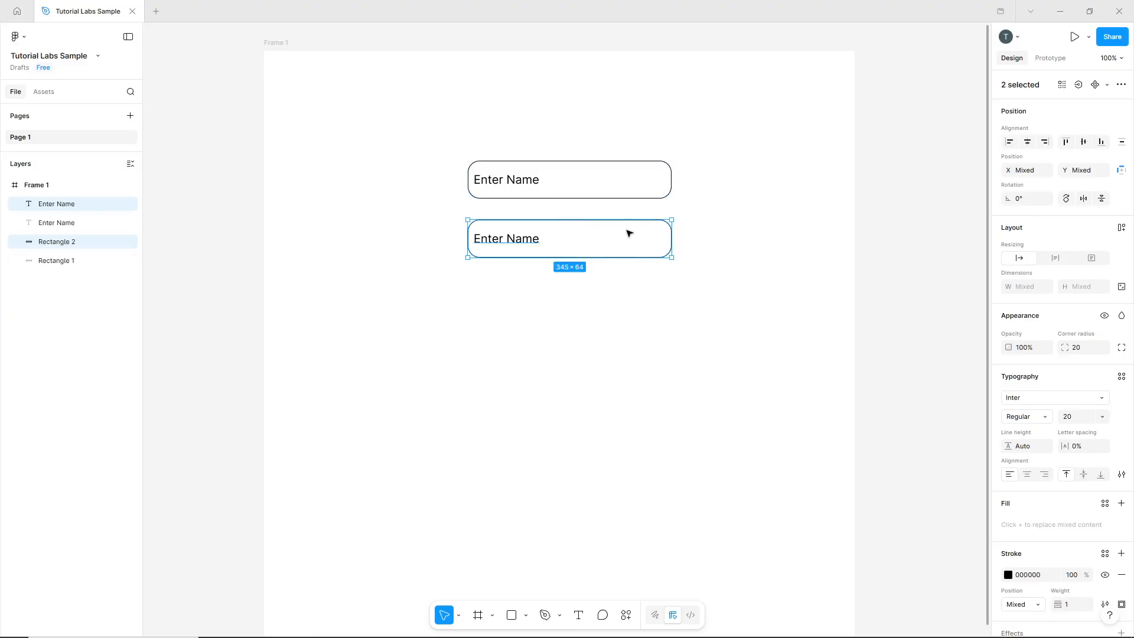
{"action": "key", "text": "Escape"}
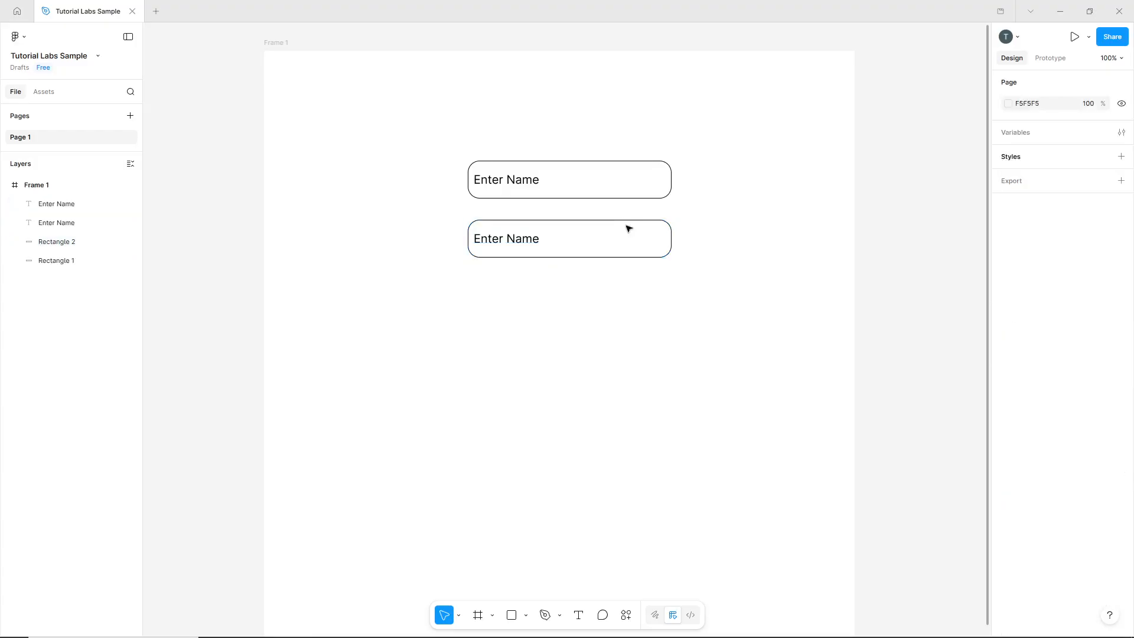
Change the stroke colour of the lower rectangle to a saturated blue-violet.
{"action": "left_click", "coordinate": [670, 233]}
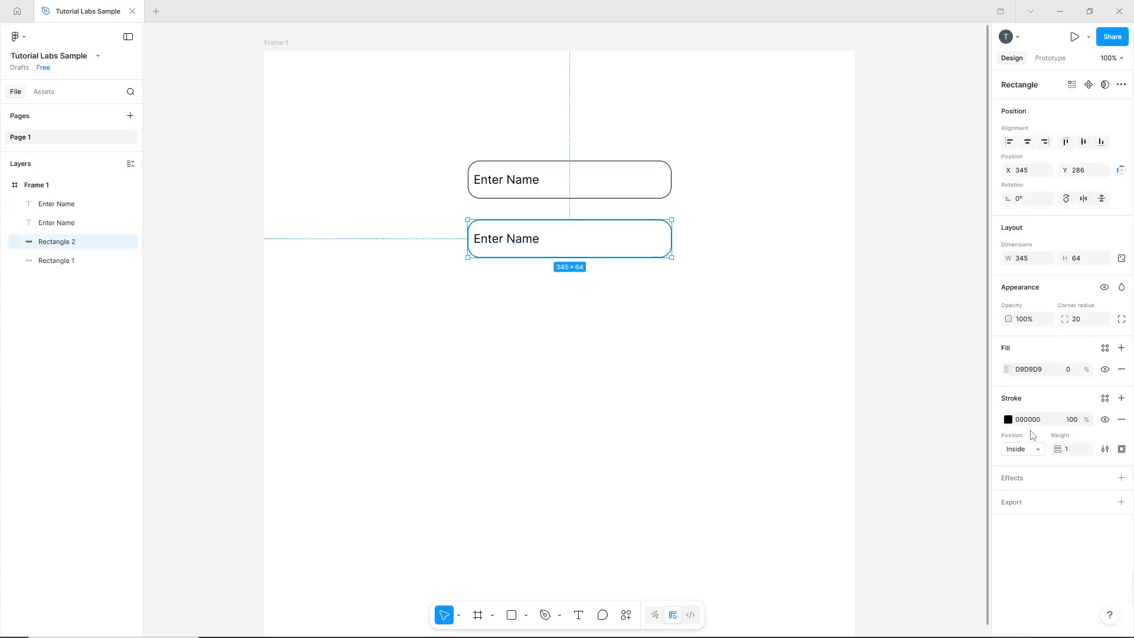
{"action": "left_click", "coordinate": [1009, 420]}
{"action": "left_click_drag", "start_coordinate": [972, 530], "coordinate": [950, 529]}
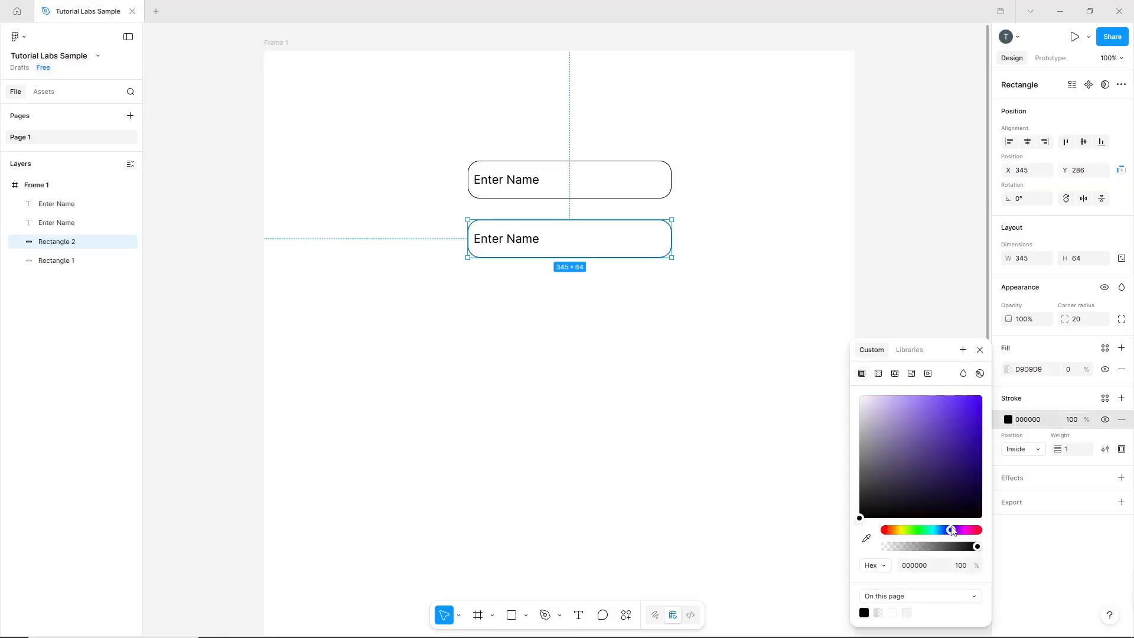
{"action": "left_click_drag", "start_coordinate": [959, 431], "coordinate": [972, 407]}
{"action": "left_click", "coordinate": [537, 270]}
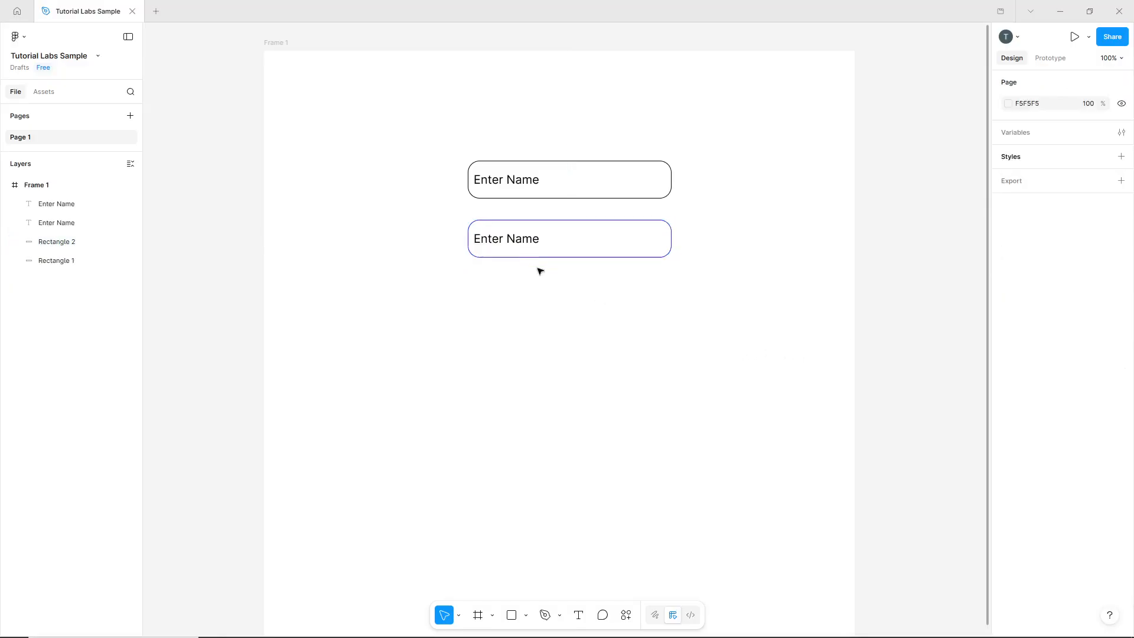
Change the fill colour of the lower "Enter Name" text to dark blue 121FAA.
{"action": "left_click", "coordinate": [531, 241]}
{"action": "left_click", "coordinate": [1008, 525]}
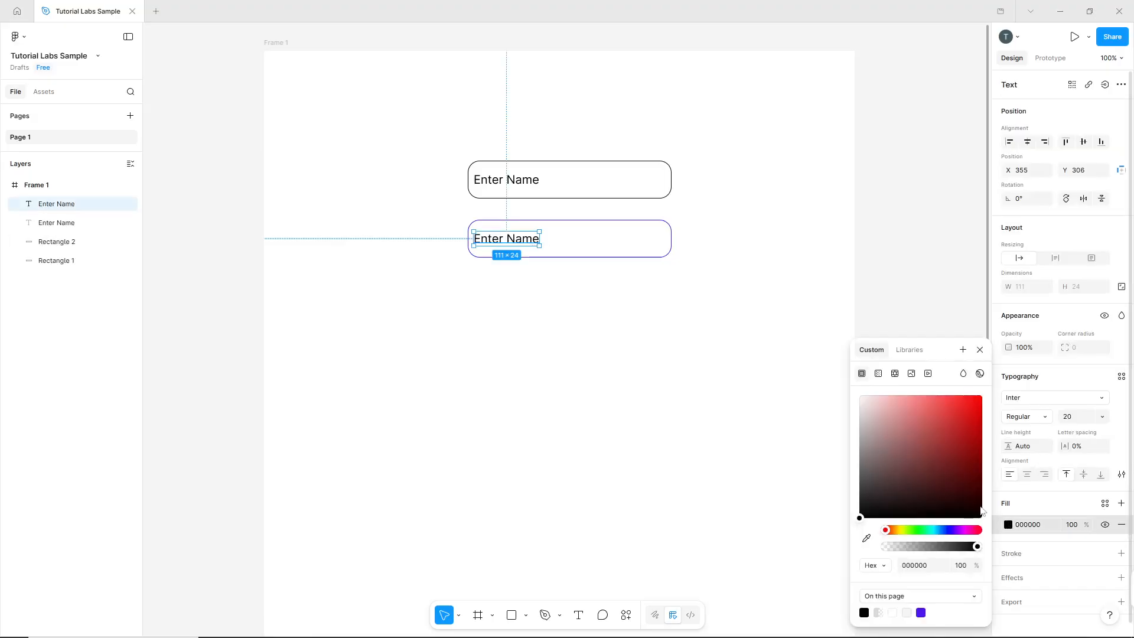
{"action": "left_click", "coordinate": [945, 530]}
{"action": "left_click", "coordinate": [967, 400]}
{"action": "left_click_drag", "start_coordinate": [967, 403], "coordinate": [969, 440]}
{"action": "left_click", "coordinate": [552, 292]}
Change the lower field's text to "Name" and move it up to the field's upper edge.
{"action": "double_click", "coordinate": [511, 244]}
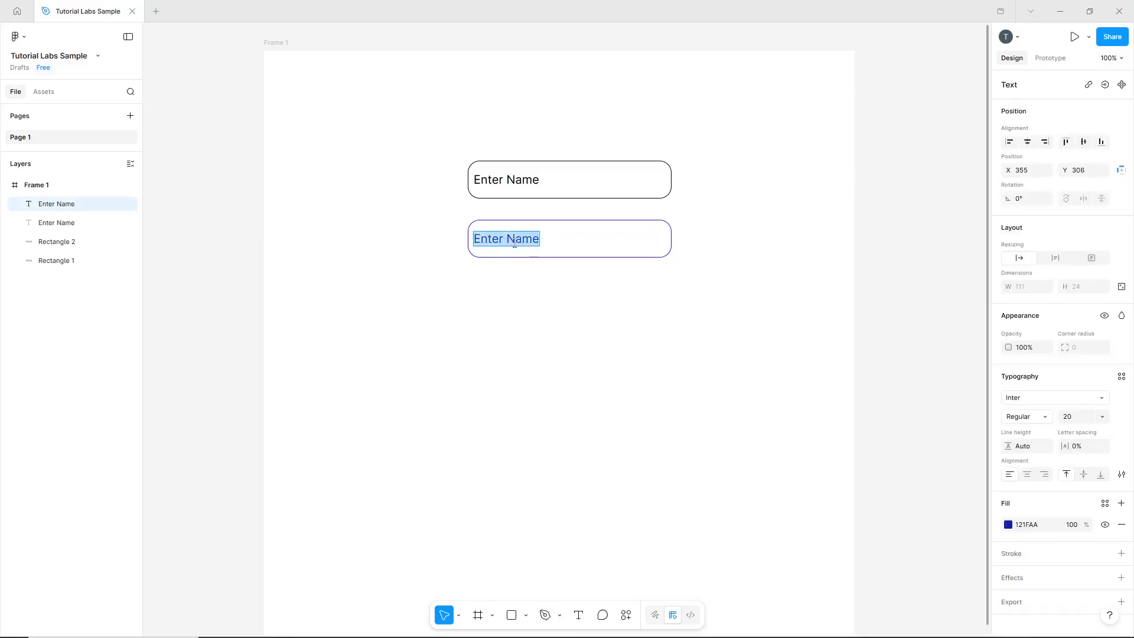
{"action": "type", "text": "Name"}
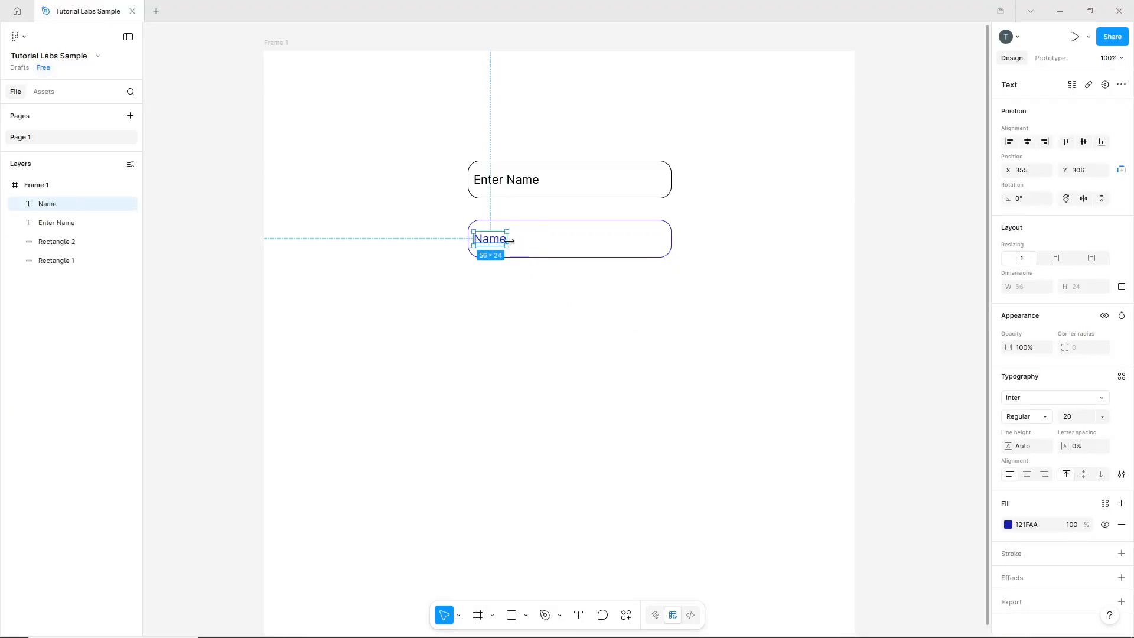
{"action": "left_click_drag", "start_coordinate": [497, 243], "coordinate": [499, 234]}
{"action": "left_click", "coordinate": [503, 296]}
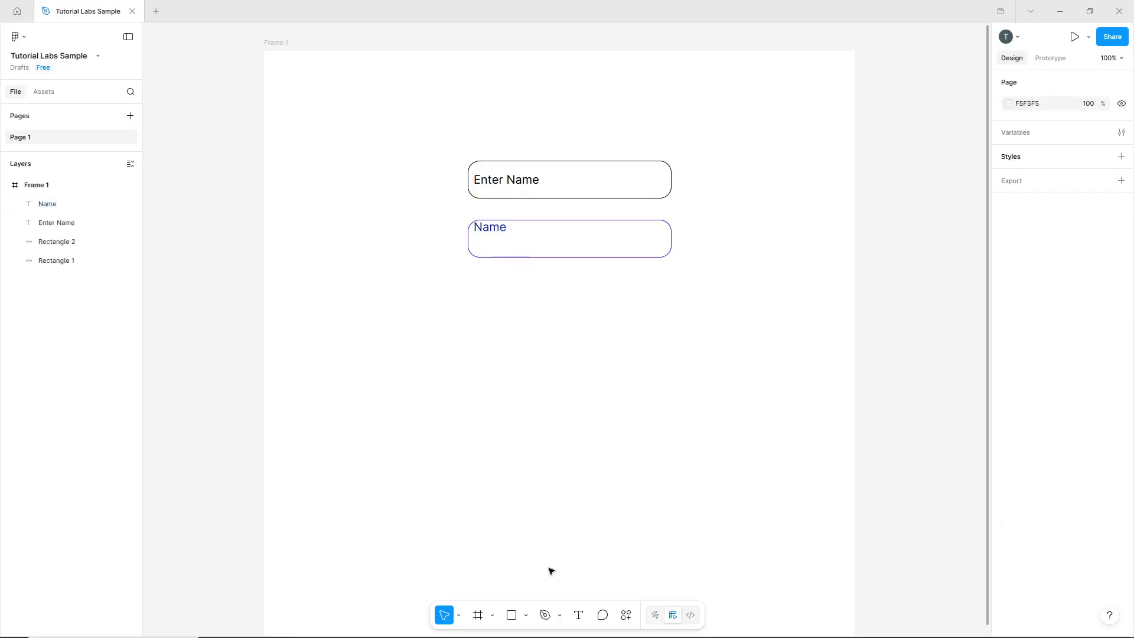
Draw a vertical cursor line about 43 high with the Pen tool in the empty area below the two fields.
{"action": "left_click", "coordinate": [545, 615]}
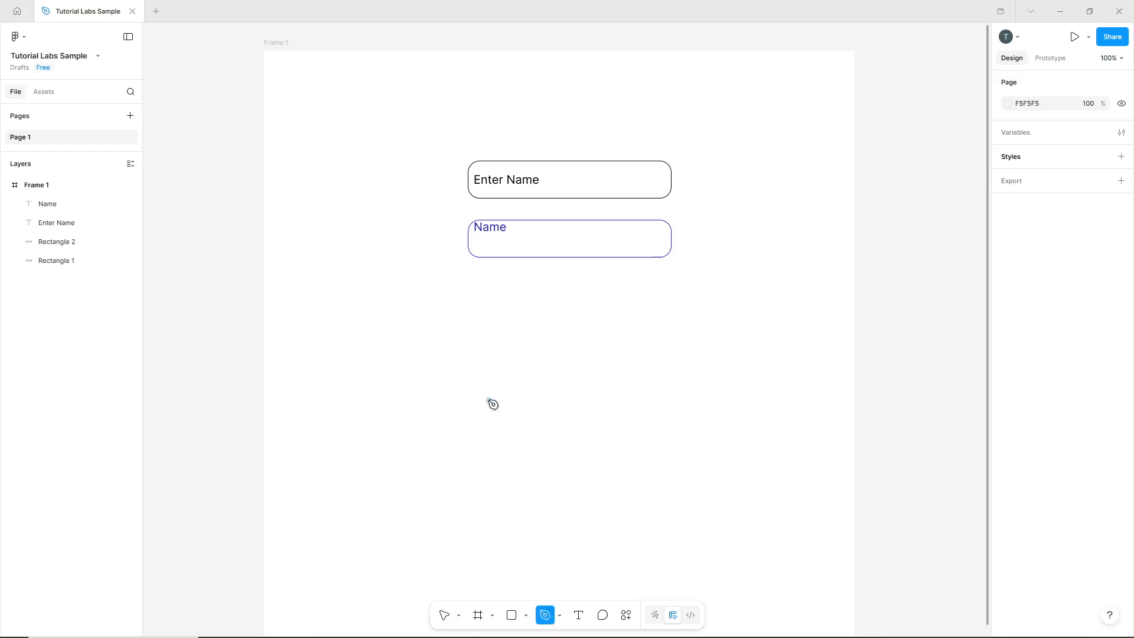
{"action": "left_click", "coordinate": [484, 402]}
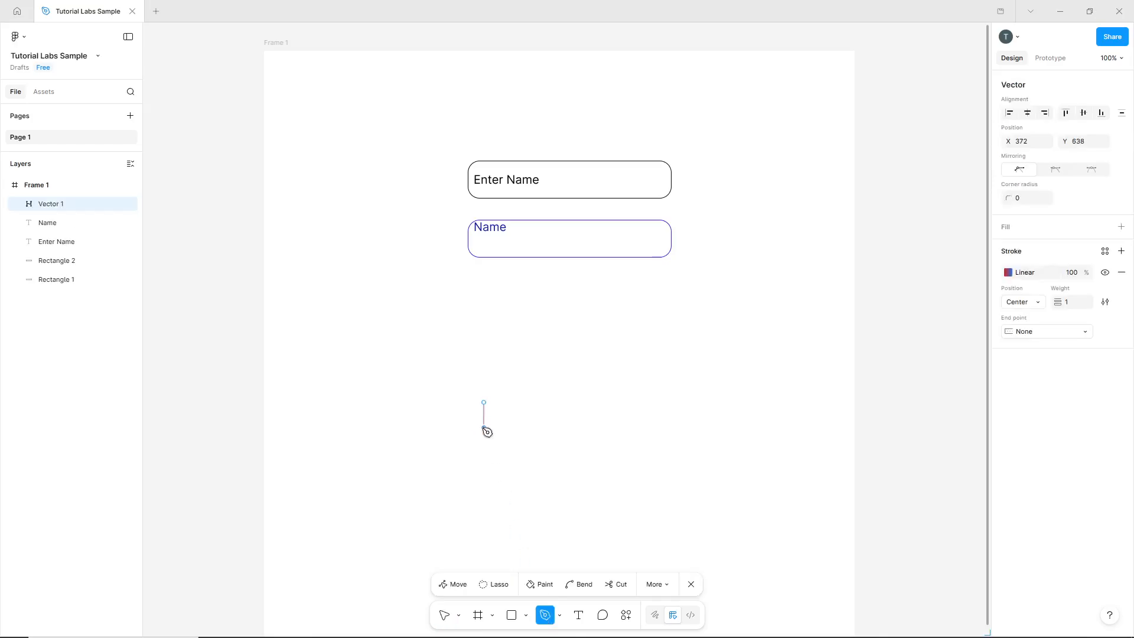
{"action": "left_click", "coordinate": [484, 428]}
{"action": "key", "text": "Escape"}
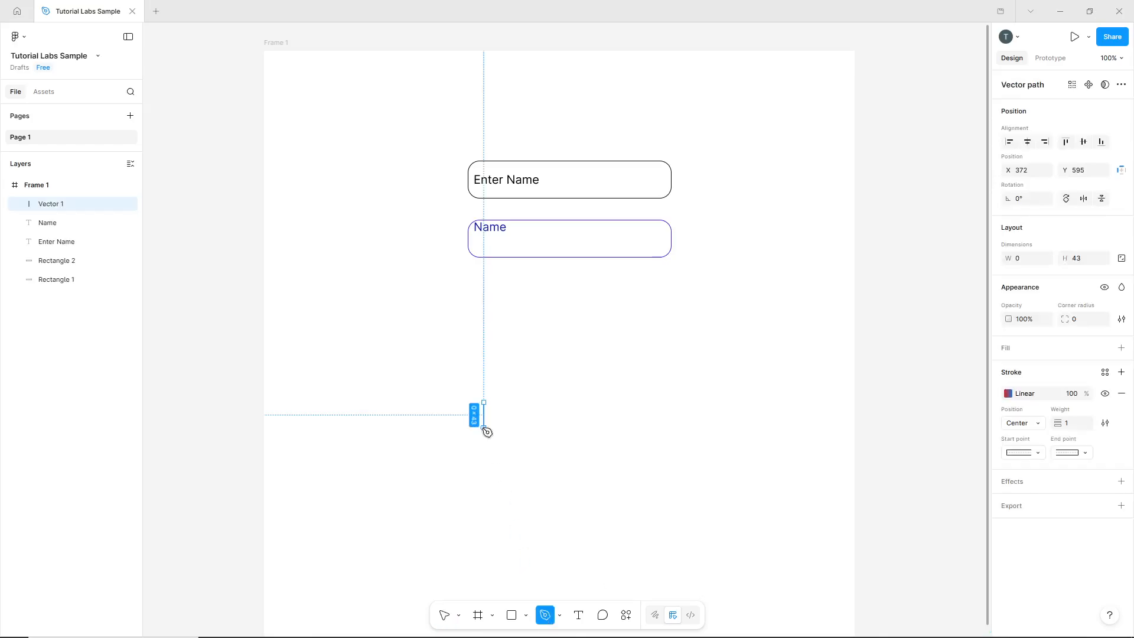
{"action": "left_click", "coordinate": [444, 614]}
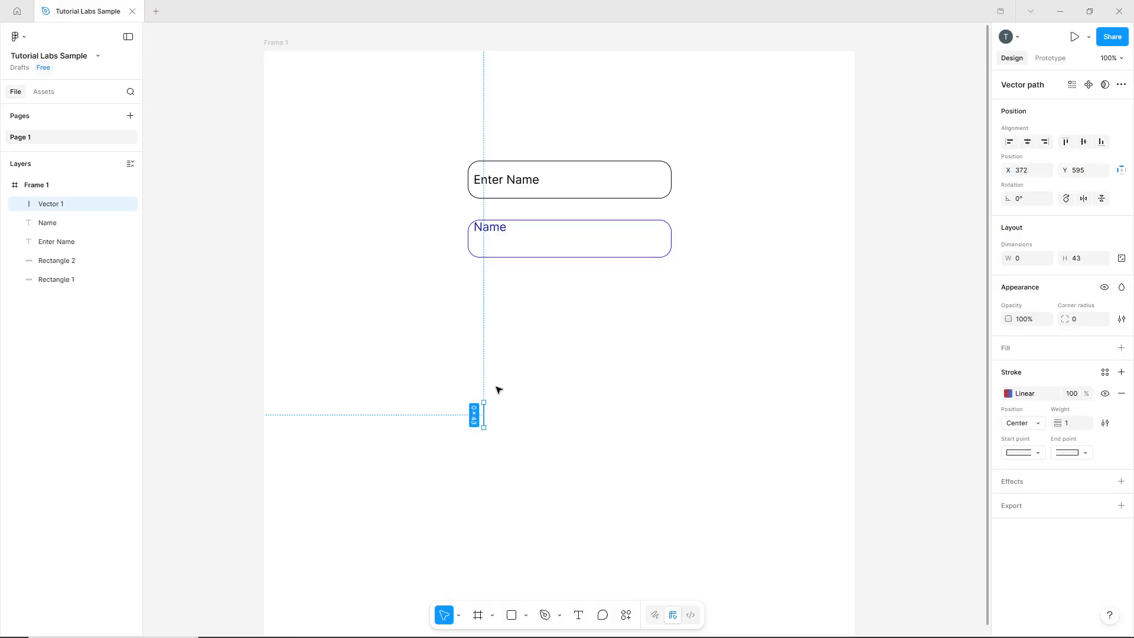
Turn the vertical line into a component and add a second variant to it.
{"action": "left_click", "coordinate": [1090, 85]}
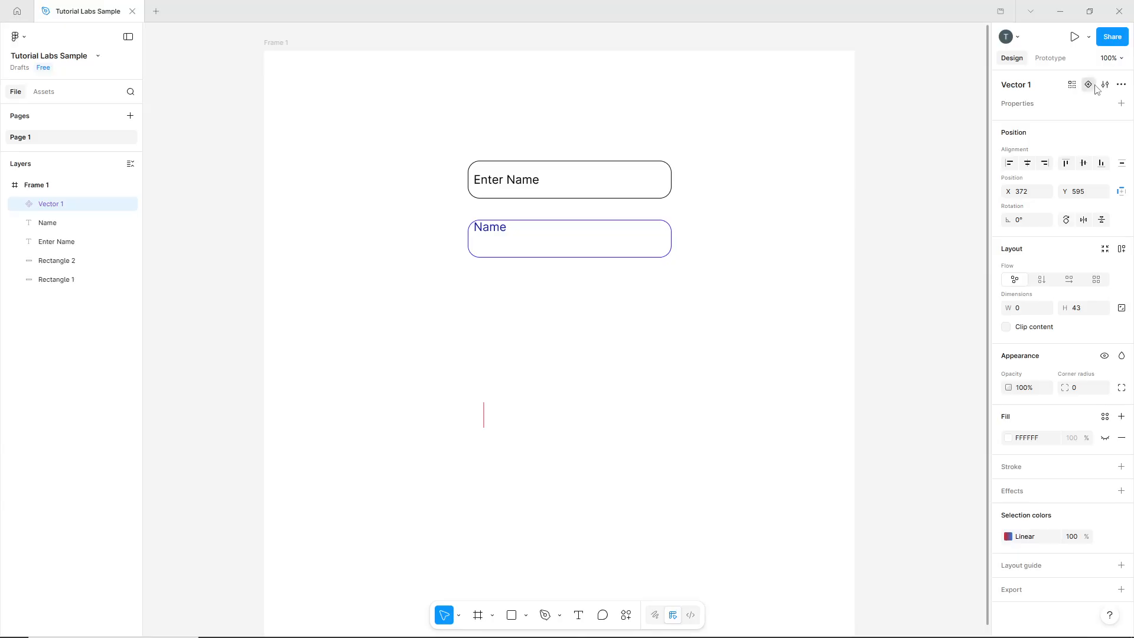
{"action": "left_click", "coordinate": [1088, 85]}
{"action": "left_click", "coordinate": [520, 425]}
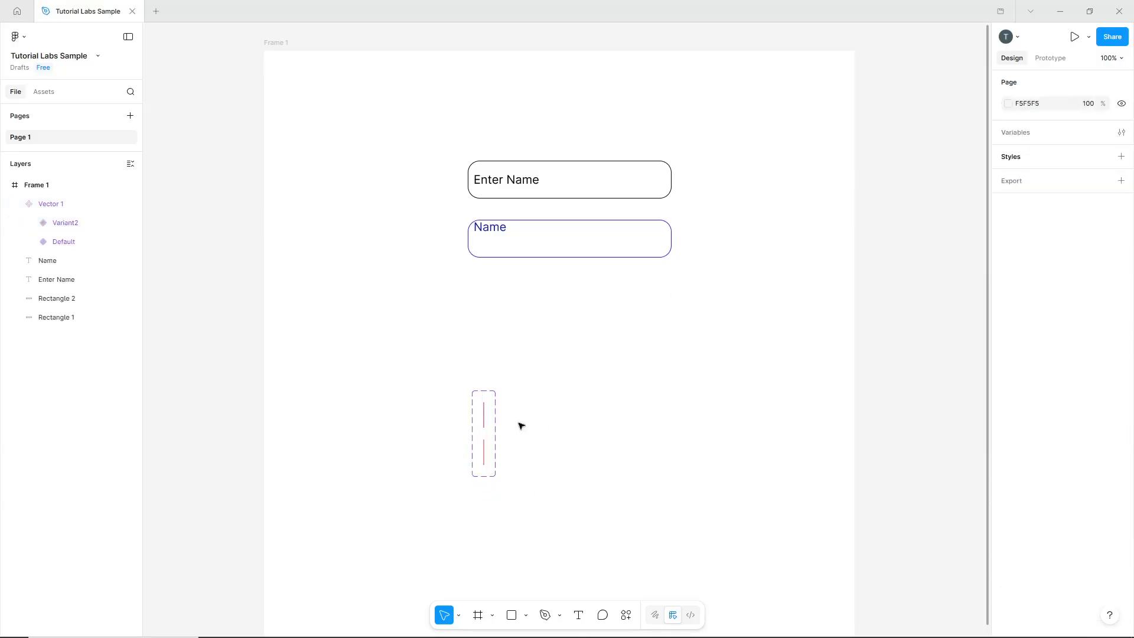
Change Variant2's line colour from the linear gradient to solid E21F1F with 0% opacity.
{"action": "left_click", "coordinate": [485, 457]}
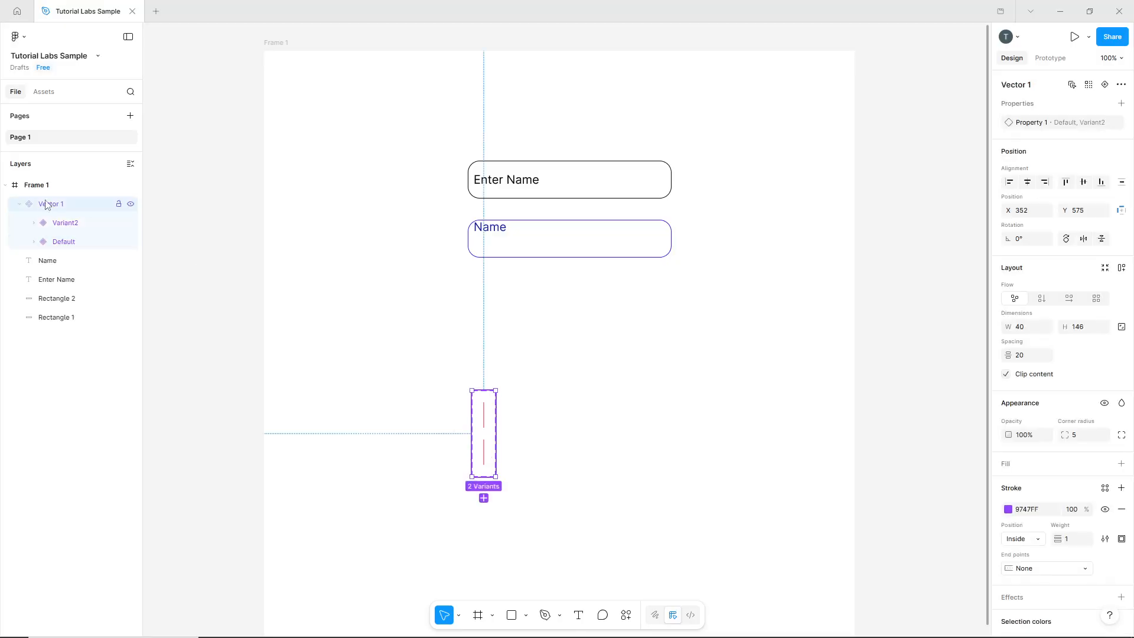
{"action": "left_click", "coordinate": [65, 228]}
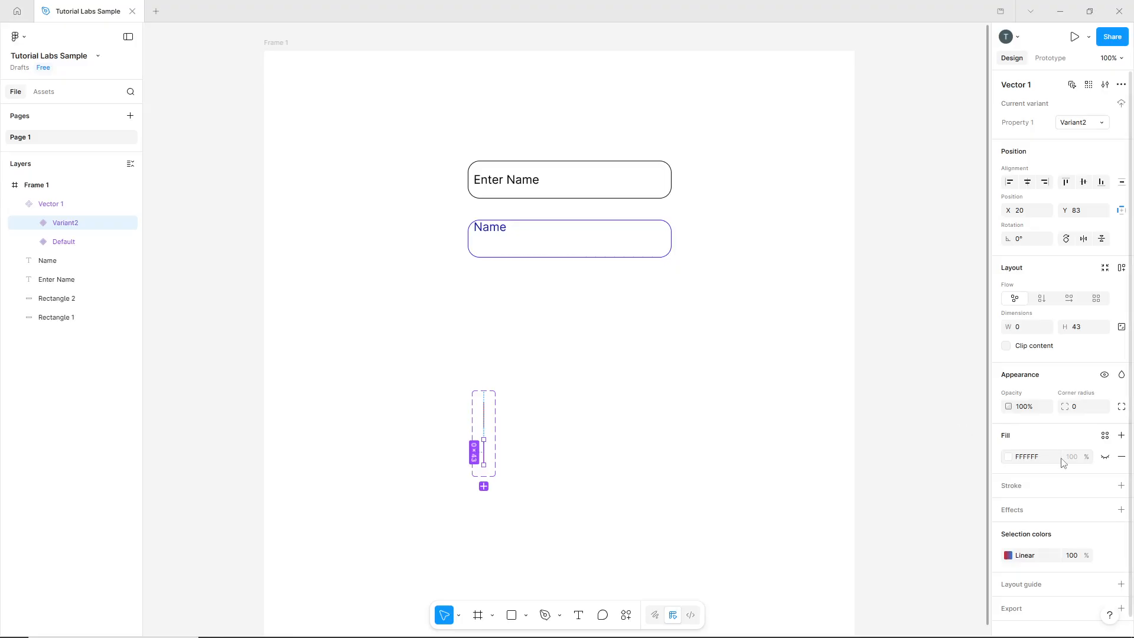
{"action": "left_click", "coordinate": [1029, 549]}
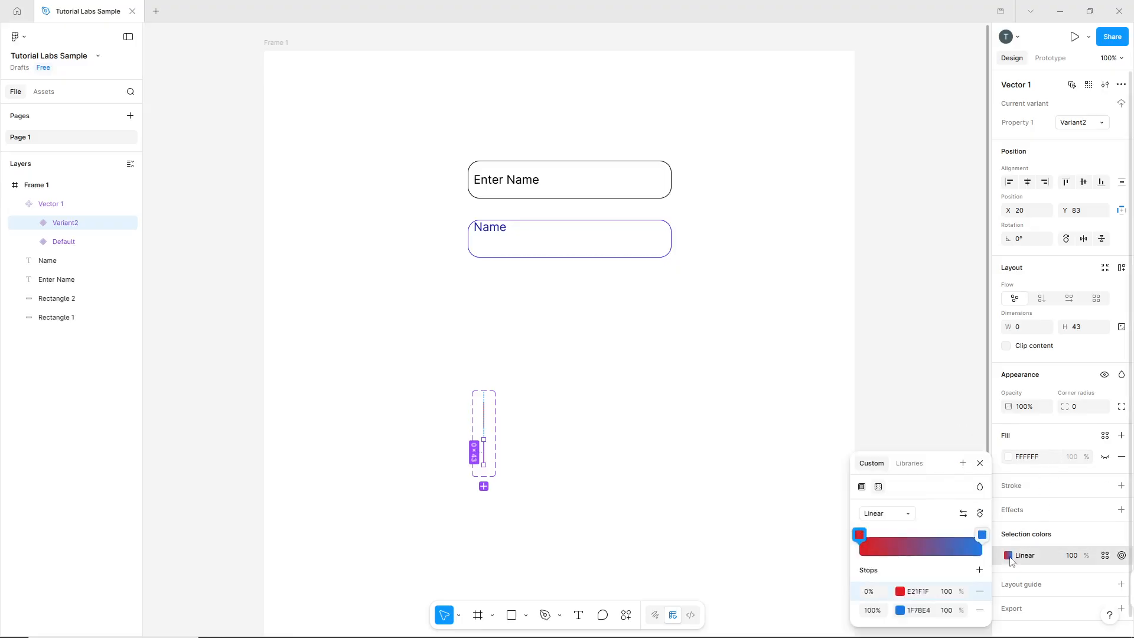
{"action": "left_click", "coordinate": [861, 487]}
{"action": "left_click", "coordinate": [962, 565]}
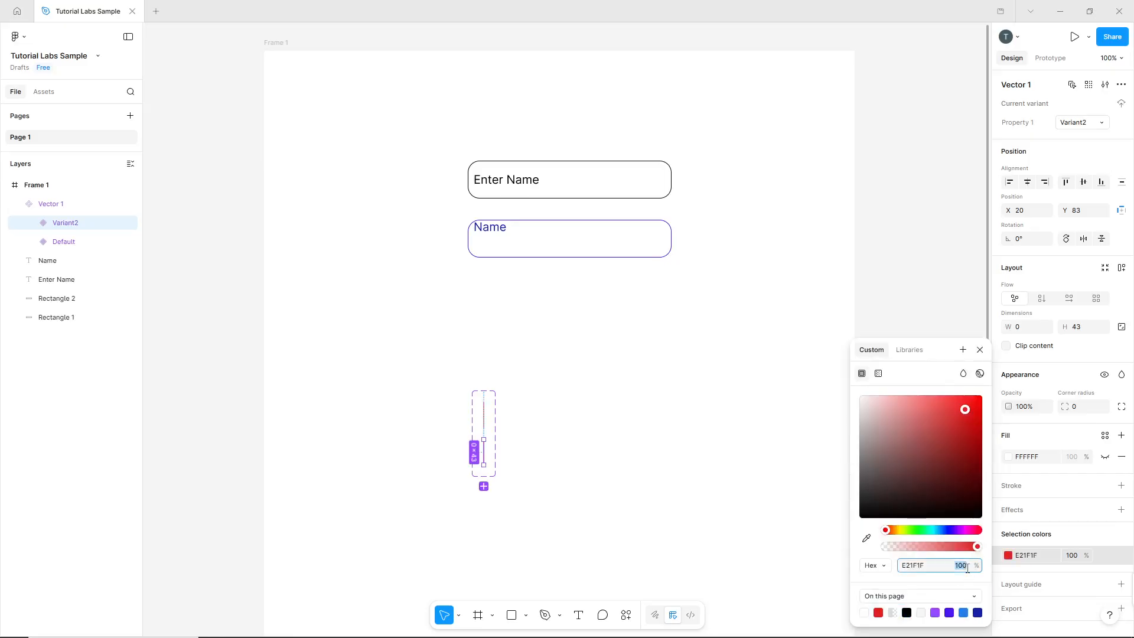
{"action": "key", "text": "Return"}
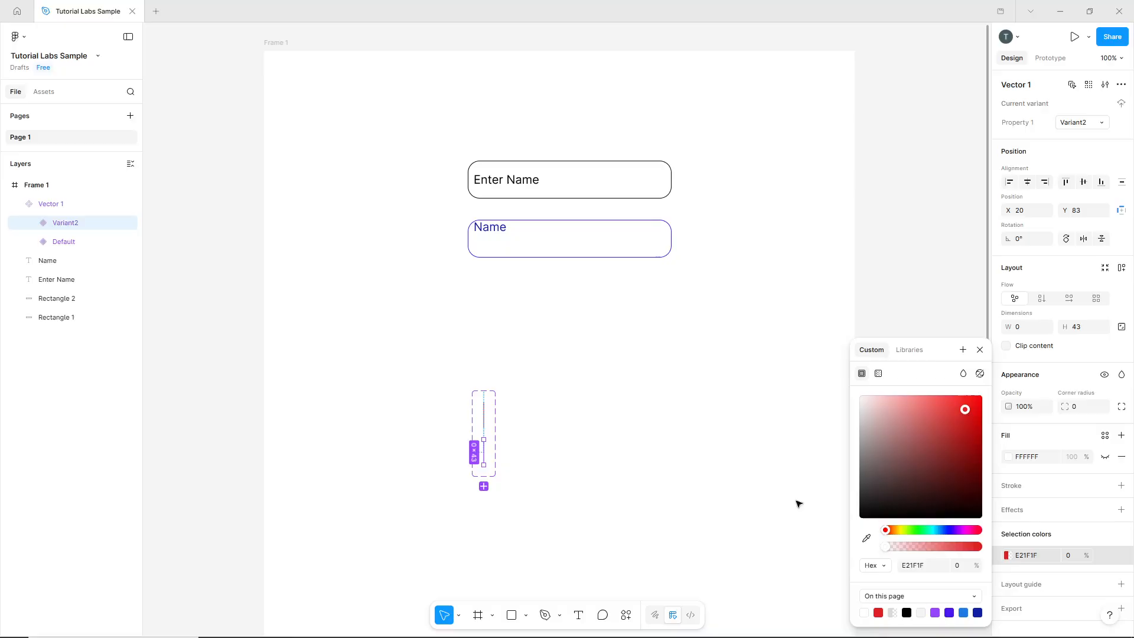
{"action": "left_click", "coordinate": [764, 466]}
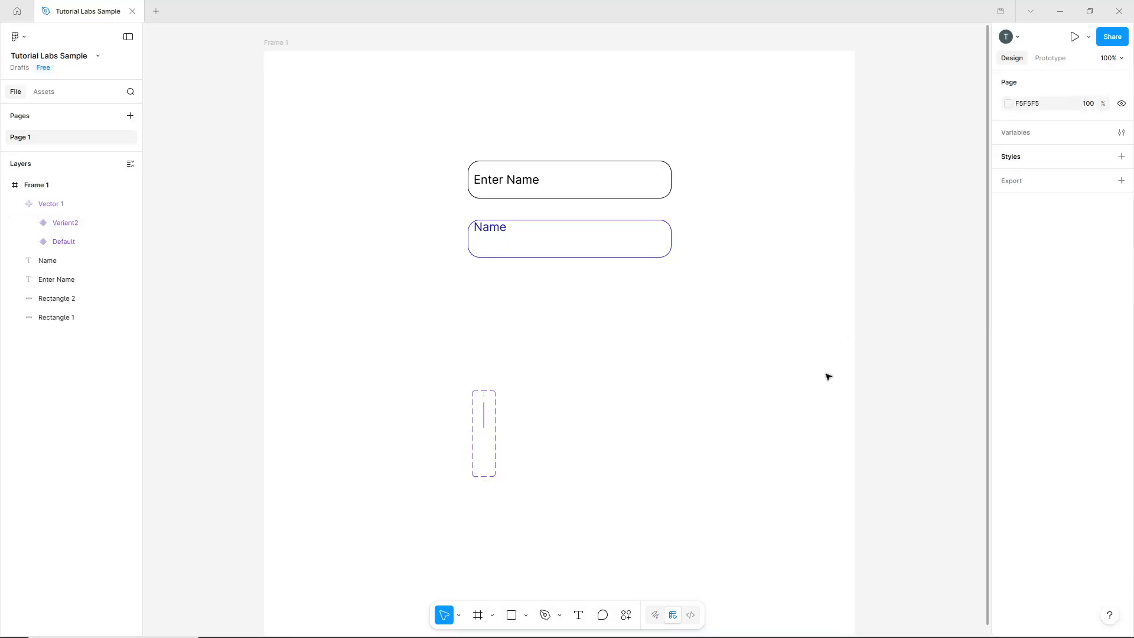
Add a prototype interaction to the cursor's Variant2 that changes it to Default after a 500 ms delay.
{"action": "left_click", "coordinate": [1051, 58]}
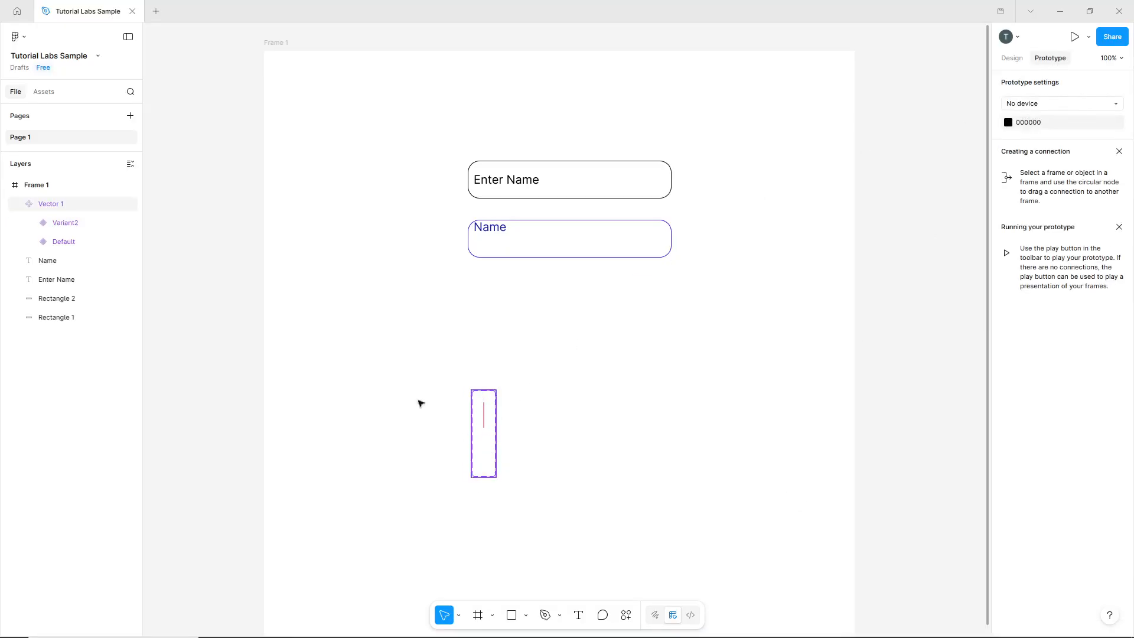
{"action": "left_click", "coordinate": [76, 224]}
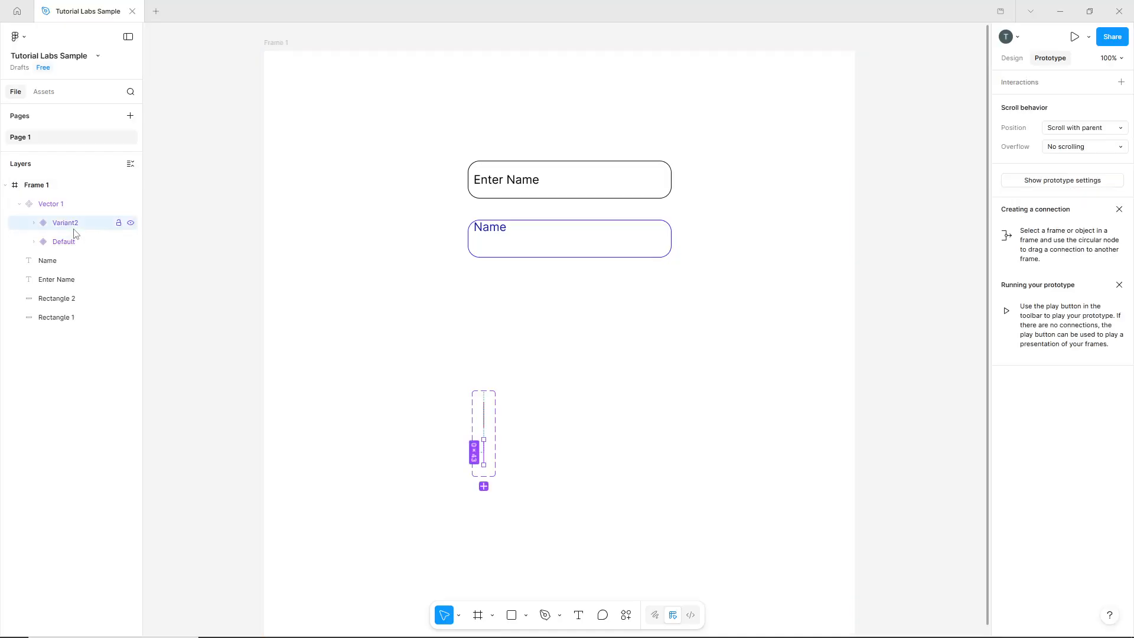
{"action": "left_click", "coordinate": [1121, 82]}
{"action": "left_click", "coordinate": [959, 129]}
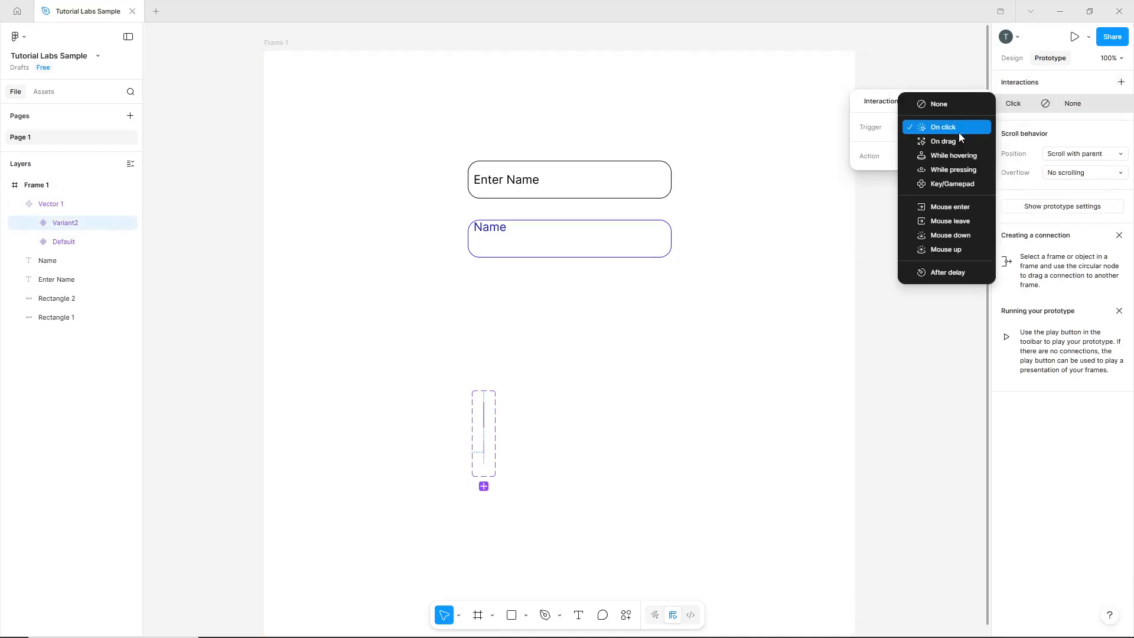
{"action": "left_click", "coordinate": [969, 271]}
{"action": "left_click", "coordinate": [927, 146]}
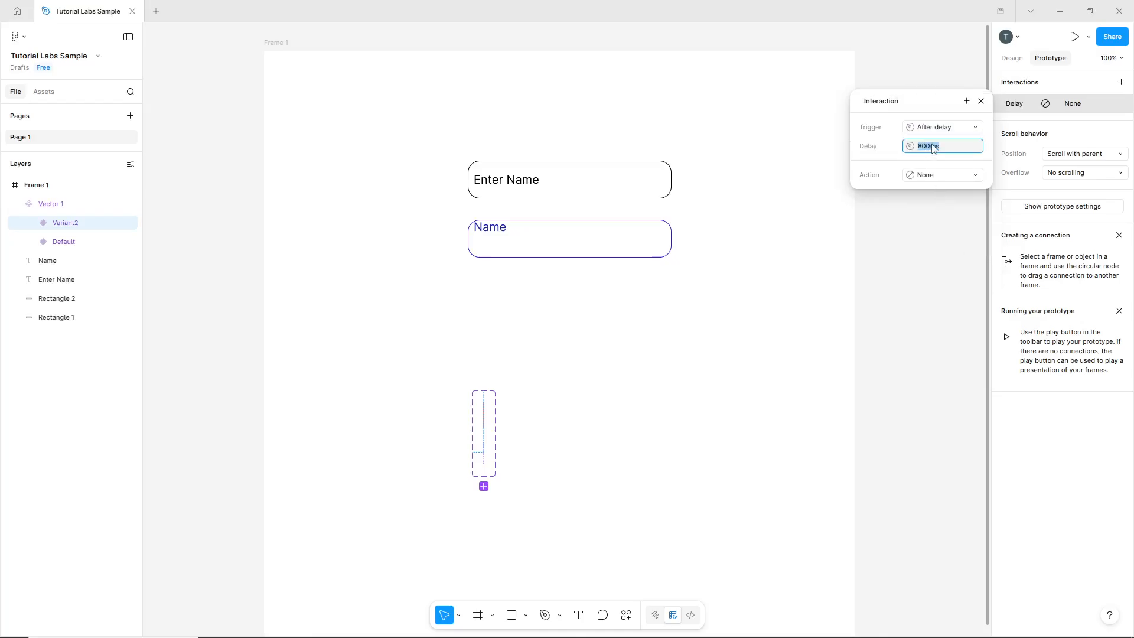
{"action": "type", "text": "500"}
{"action": "key", "text": "Return"}
{"action": "left_click", "coordinate": [935, 172]}
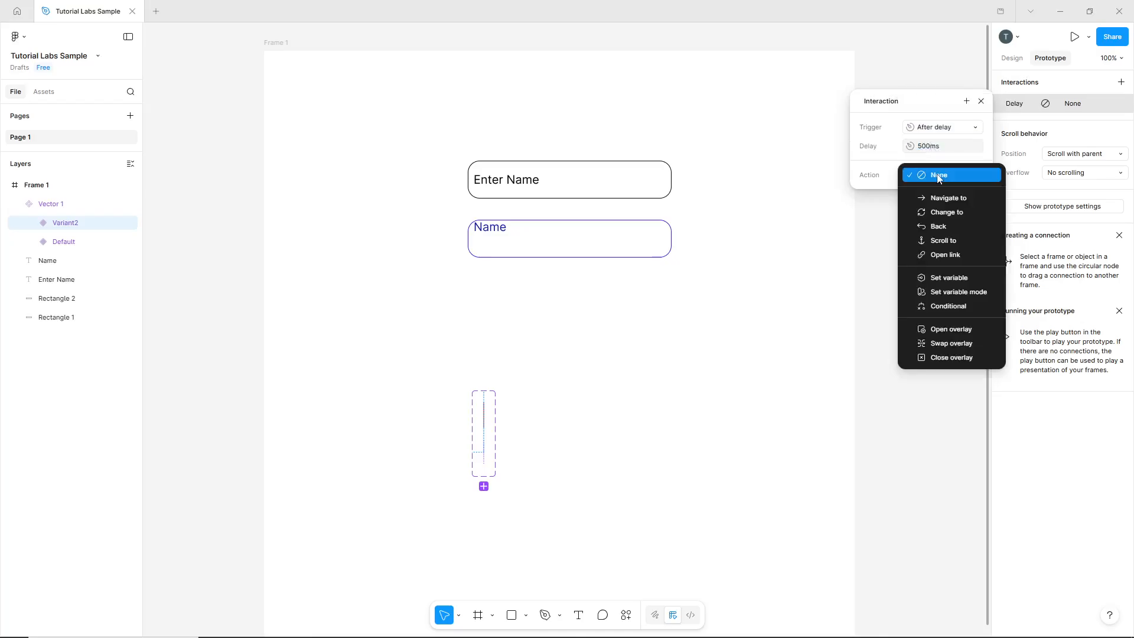
{"action": "left_click", "coordinate": [962, 211]}
{"action": "left_click", "coordinate": [963, 200]}
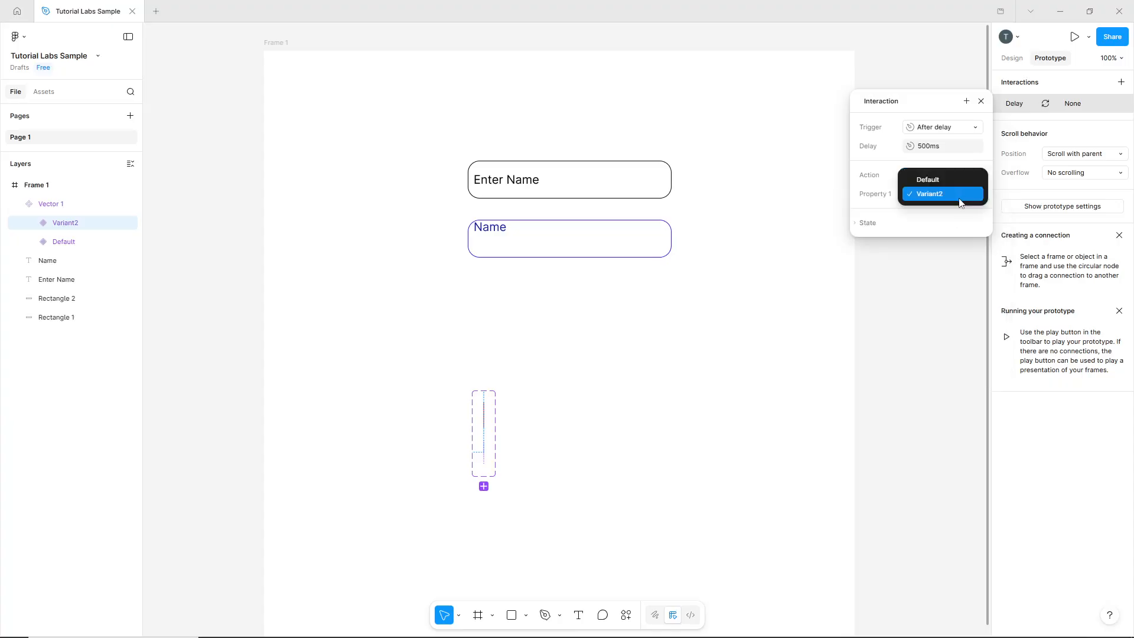
{"action": "left_click", "coordinate": [958, 183]}
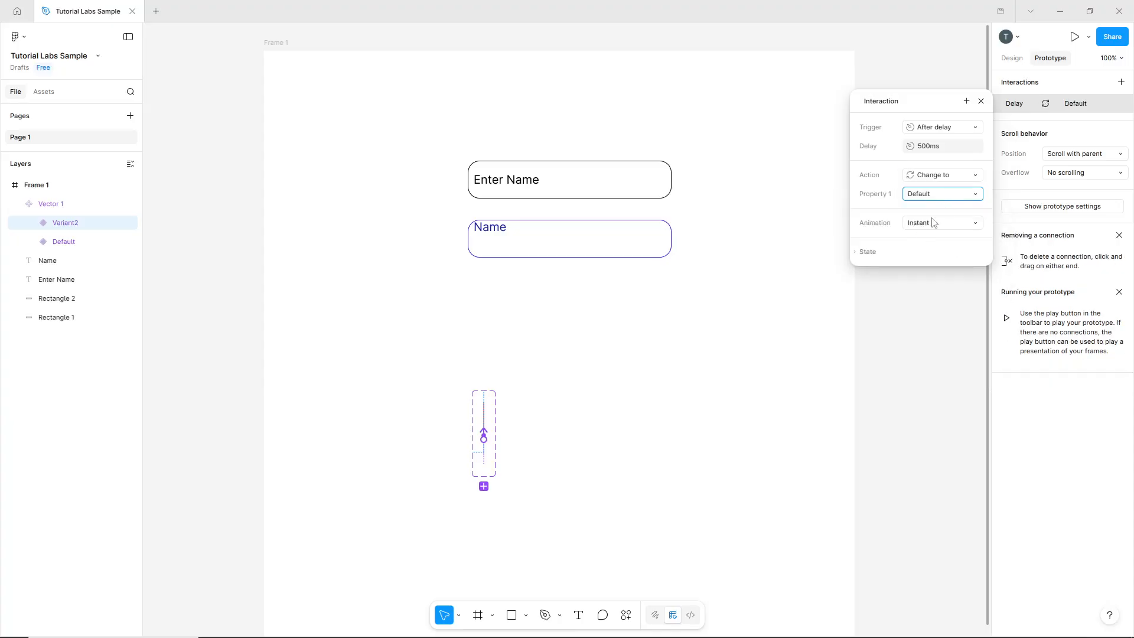
Add a prototype interaction to the cursor's Default variant that changes it to Variant2 after a 500 ms delay.
{"action": "left_click", "coordinate": [97, 248]}
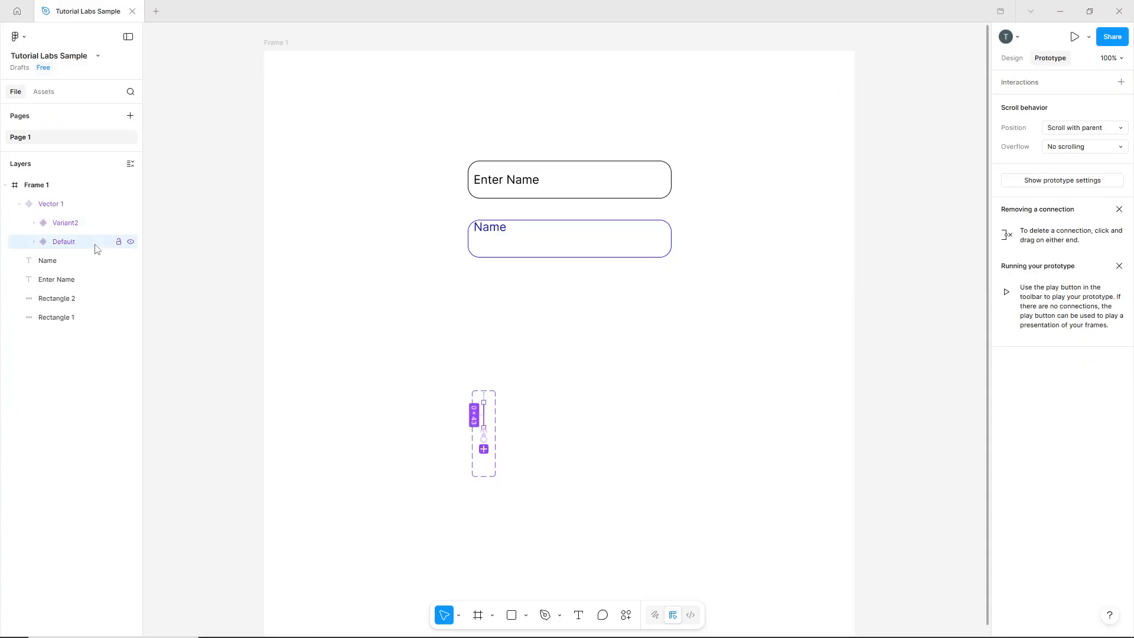
{"action": "left_click", "coordinate": [1120, 82]}
{"action": "left_click", "coordinate": [947, 128]}
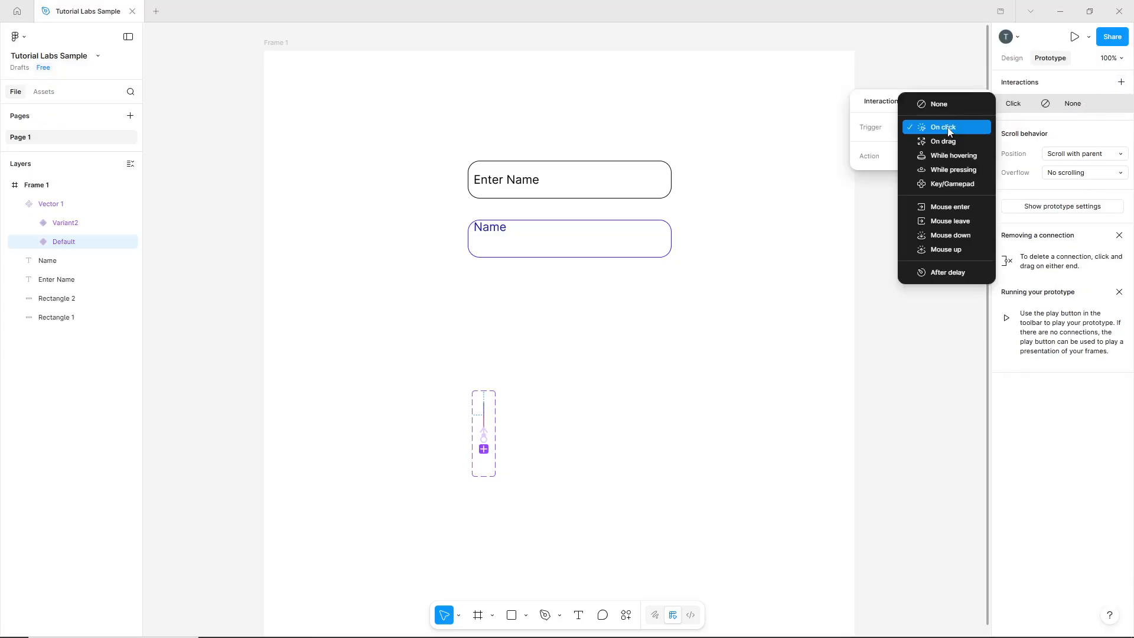
{"action": "left_click", "coordinate": [946, 272]}
{"action": "left_click", "coordinate": [931, 147]}
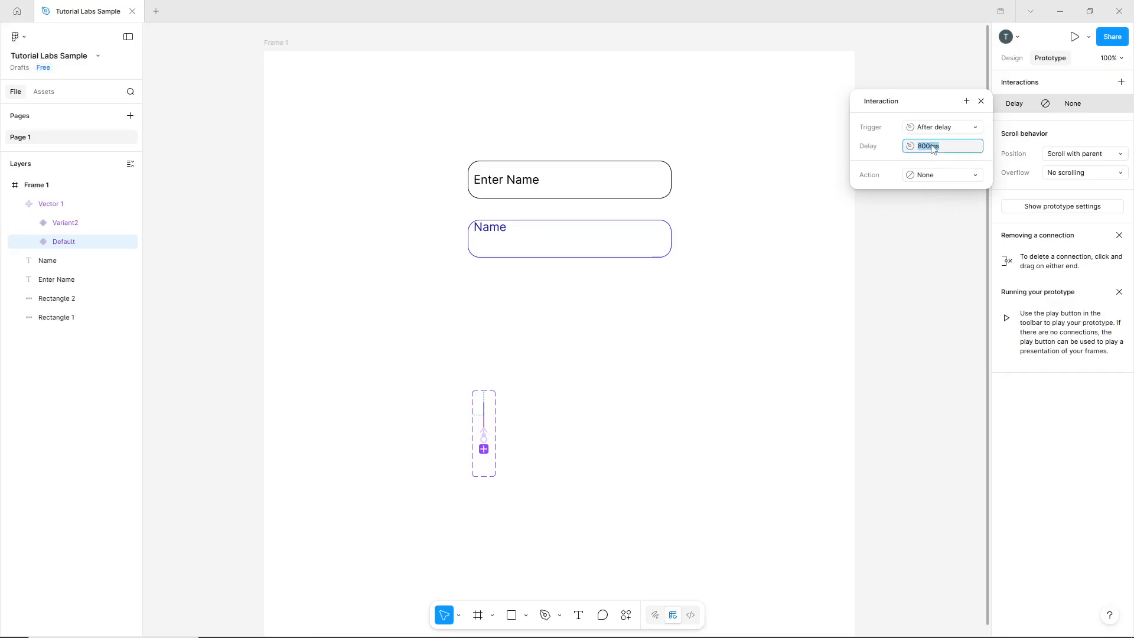
{"action": "type", "text": "500"}
{"action": "key", "text": "Return"}
{"action": "left_click", "coordinate": [956, 175]}
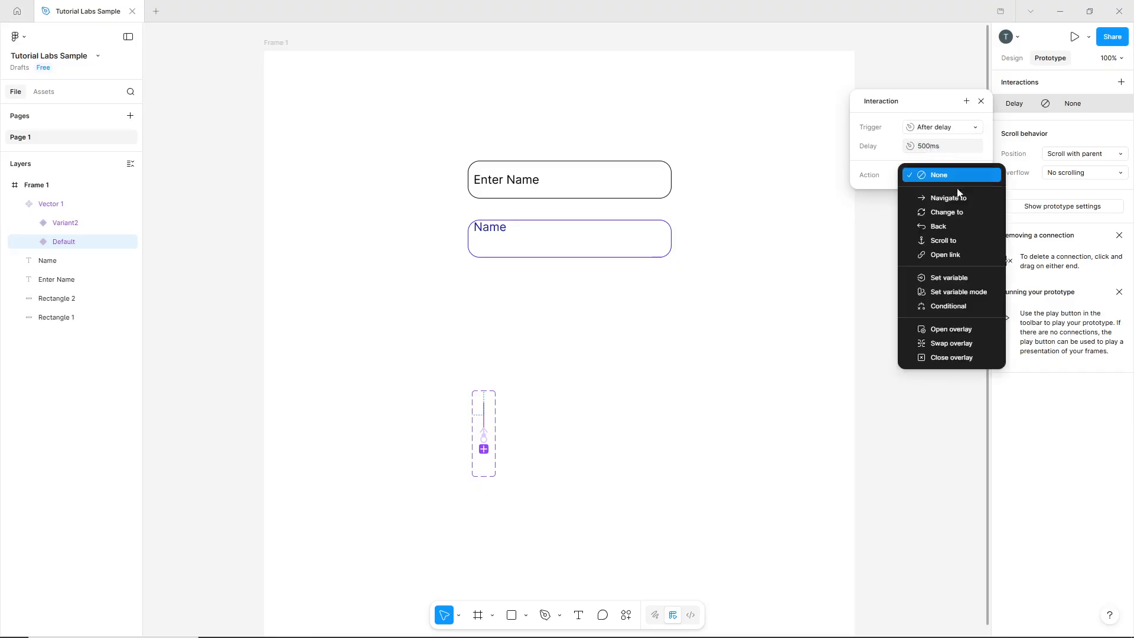
{"action": "left_click", "coordinate": [962, 211]}
{"action": "left_click", "coordinate": [938, 192]}
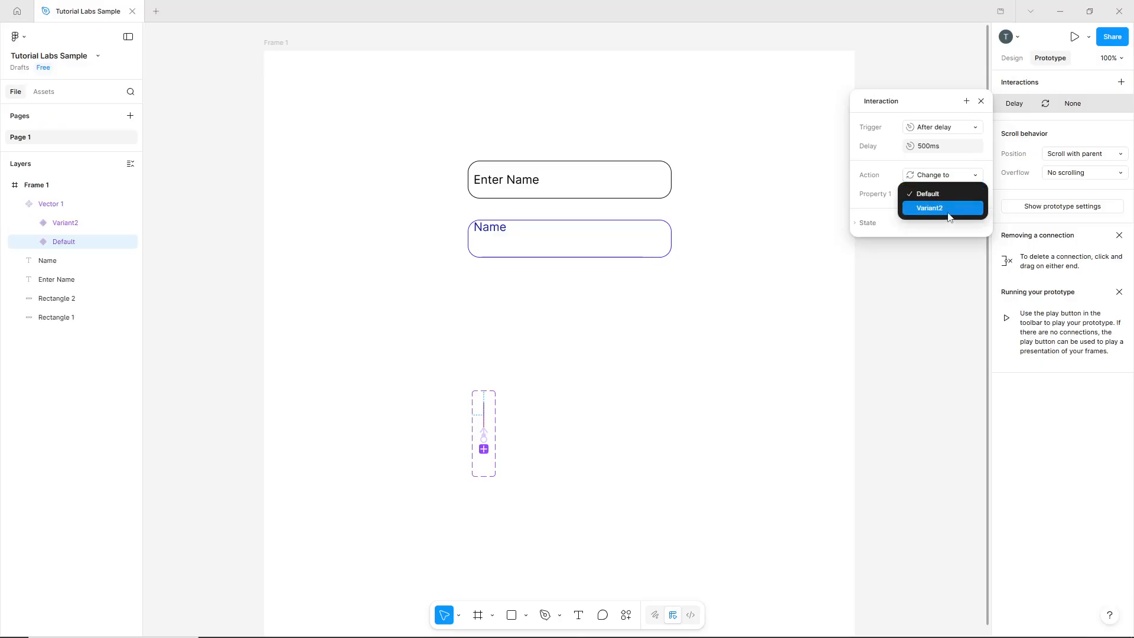
{"action": "left_click", "coordinate": [949, 214]}
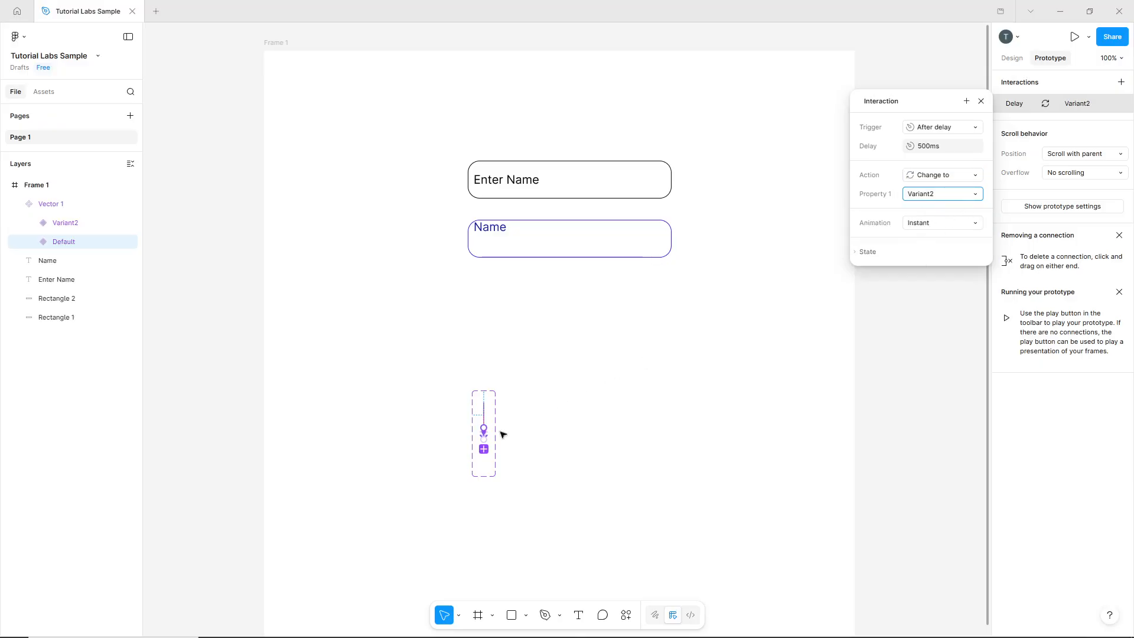
{"action": "left_click", "coordinate": [833, 300]}
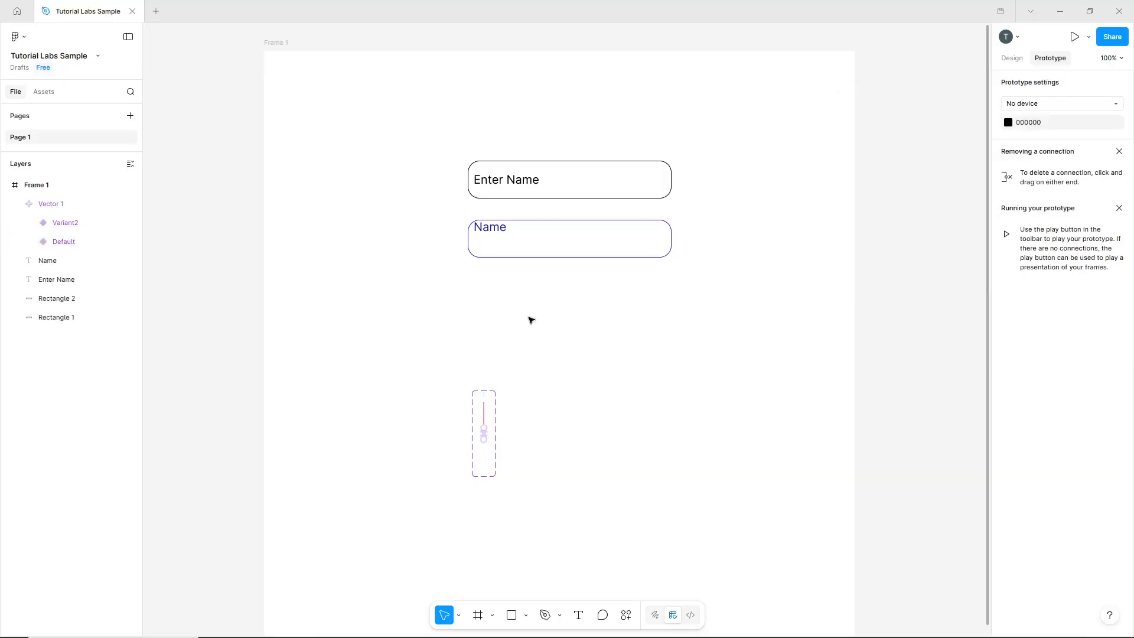
Place an instance of the cursor component inside the lower field, just below the "Name" text.
{"action": "left_click", "coordinate": [44, 92]}
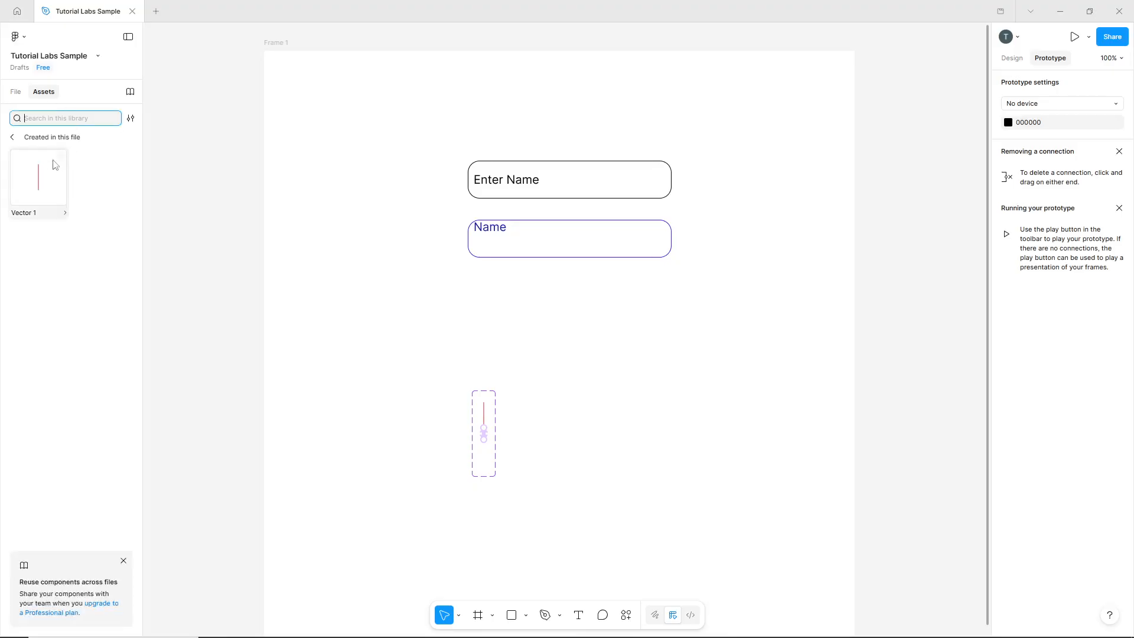
{"action": "left_click_drag", "start_coordinate": [54, 164], "coordinate": [495, 240]}
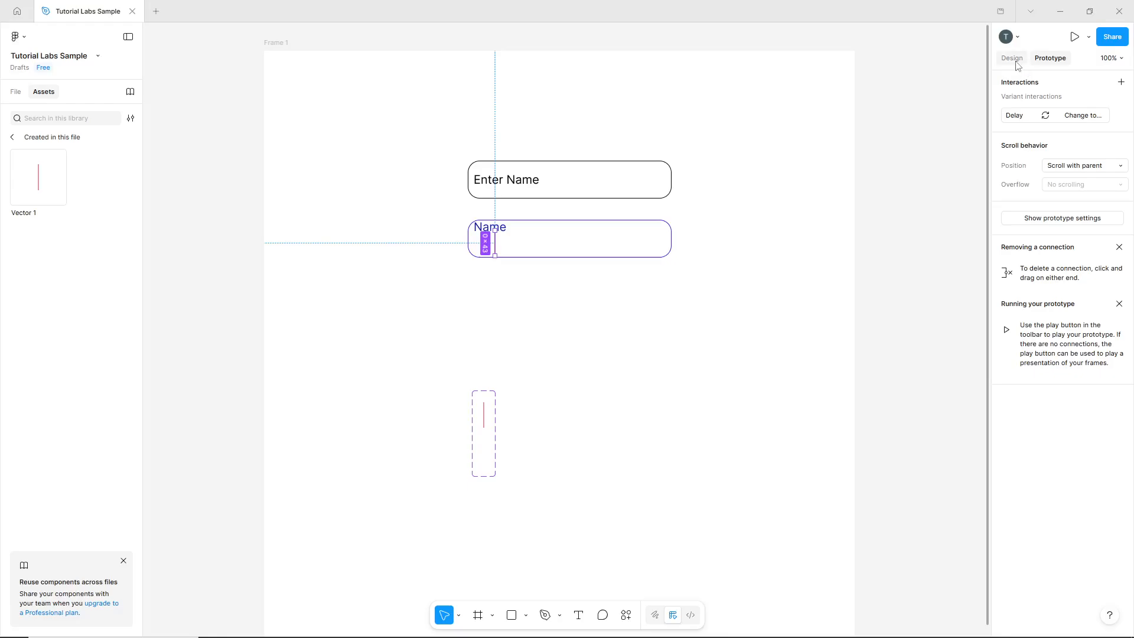
{"action": "mouse_move", "coordinate": [498, 251]}
{"action": "left_click_drag", "start_coordinate": [496, 249], "coordinate": [492, 251]}
Group the upper field's rectangle with its "Enter Name" text and rename the group "Form 1".
{"action": "left_click", "coordinate": [676, 148]}
{"action": "left_click_drag", "start_coordinate": [691, 149], "coordinate": [440, 211]}
{"action": "left_click", "coordinate": [16, 91]}
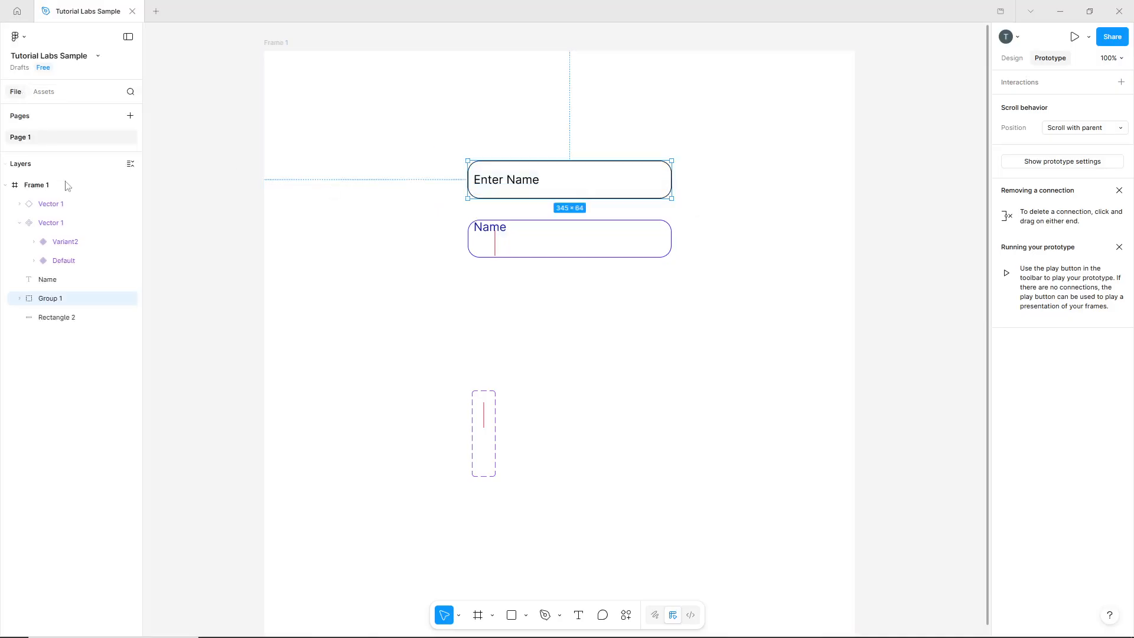
{"action": "double_click", "coordinate": [57, 300]}
{"action": "type", "text": "Form 1"}
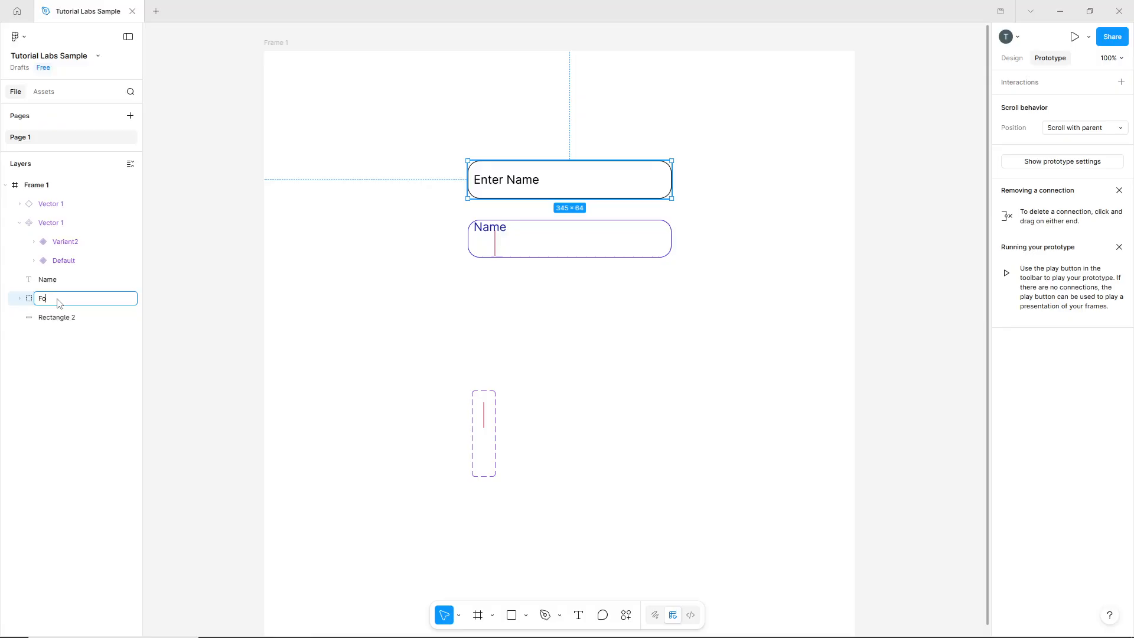
{"action": "key", "text": "Return"}
Group the lower field's rectangle, "Name" text and cursor, and rename the group "Form 2".
{"action": "left_click", "coordinate": [676, 232]}
{"action": "left_click_drag", "start_coordinate": [709, 212], "coordinate": [392, 281]}
{"action": "key", "text": "ctrl+g"}
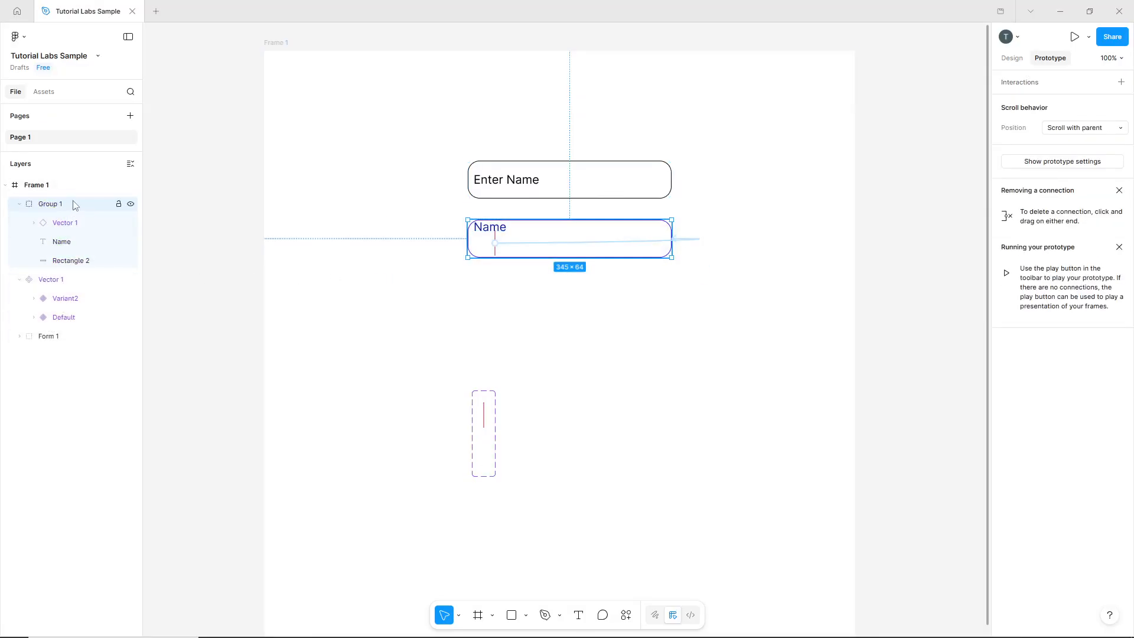
{"action": "double_click", "coordinate": [57, 203]}
{"action": "type", "text": "Form 2"}
{"action": "key", "text": "Return"}
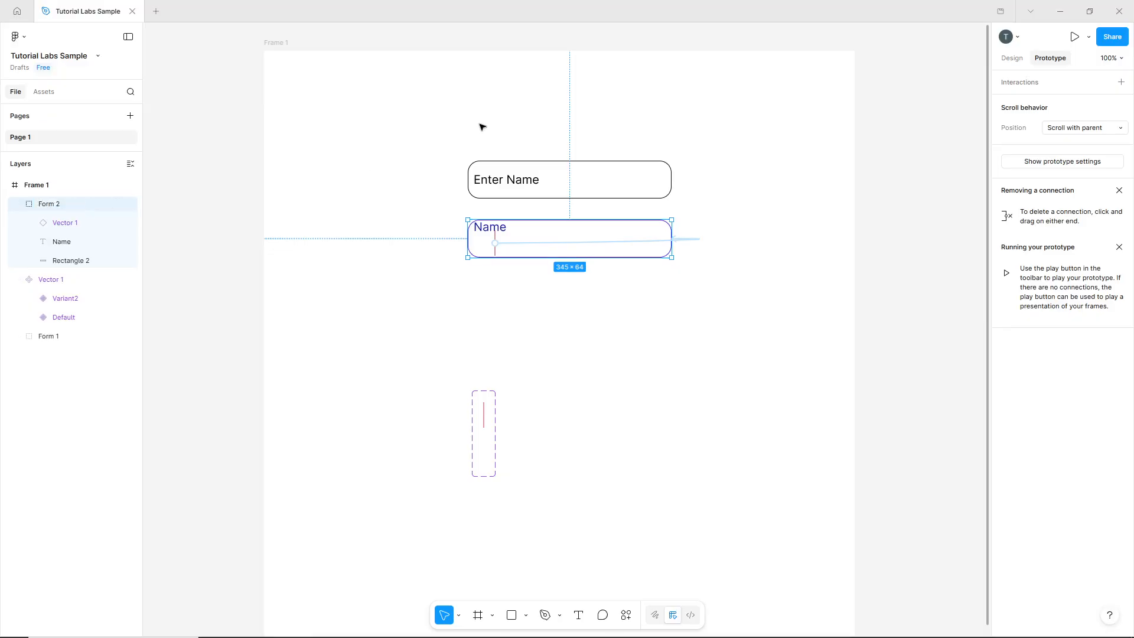
Turn the Form 1 and Form 2 groups into separate components and combine them as variants.
{"action": "left_click_drag", "start_coordinate": [385, 129], "coordinate": [769, 341]}
{"action": "left_click", "coordinate": [1011, 58]}
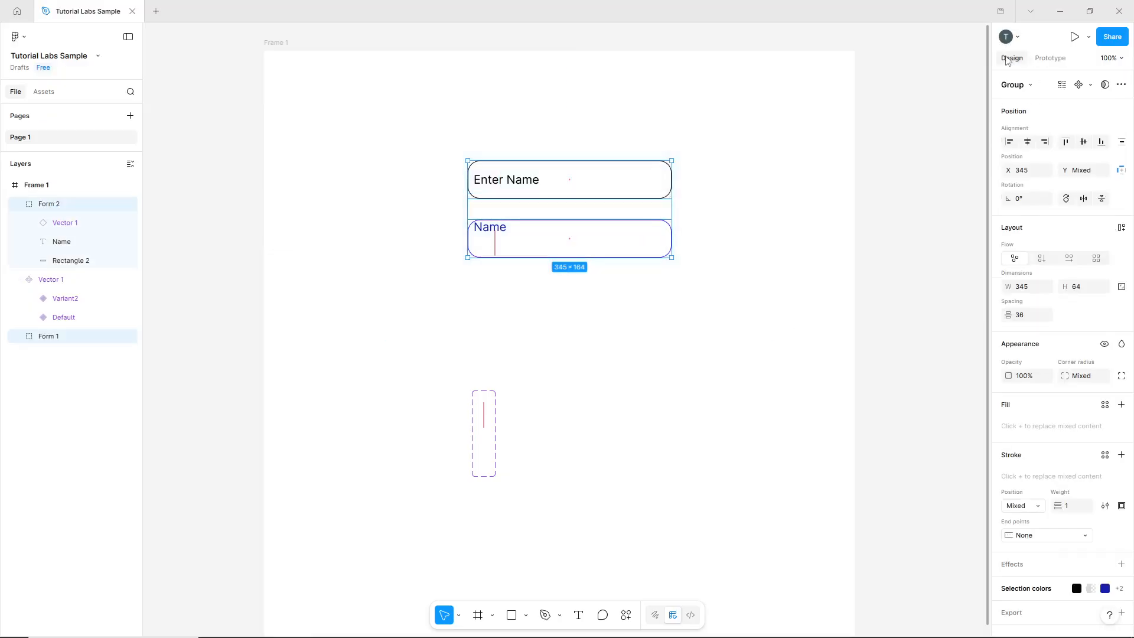
{"action": "left_click", "coordinate": [1091, 86]}
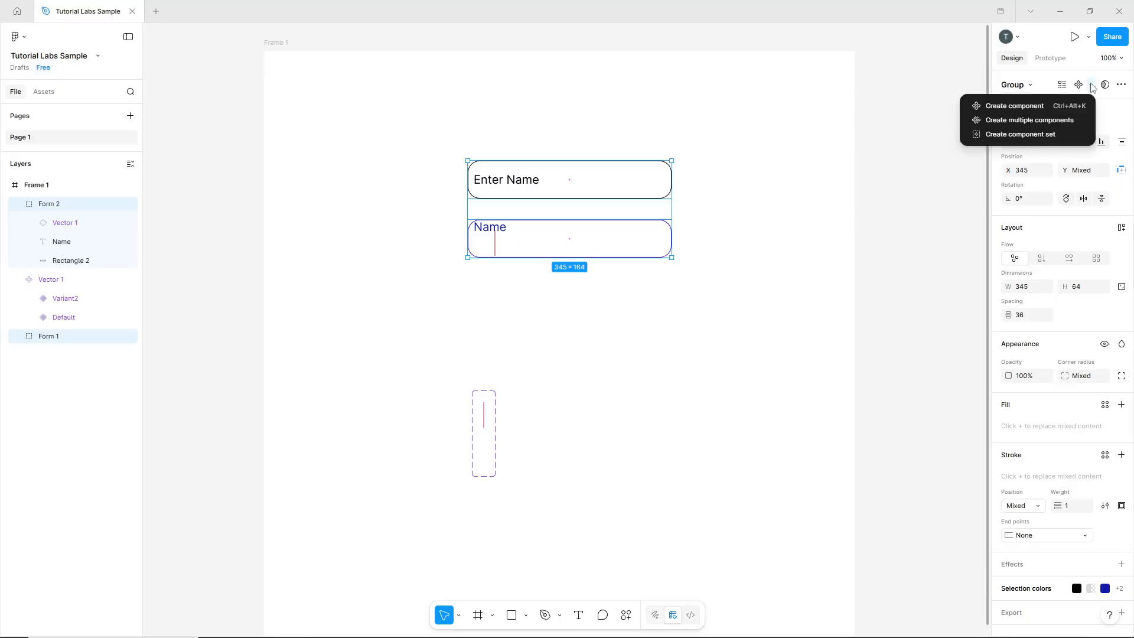
{"action": "left_click", "coordinate": [1064, 121]}
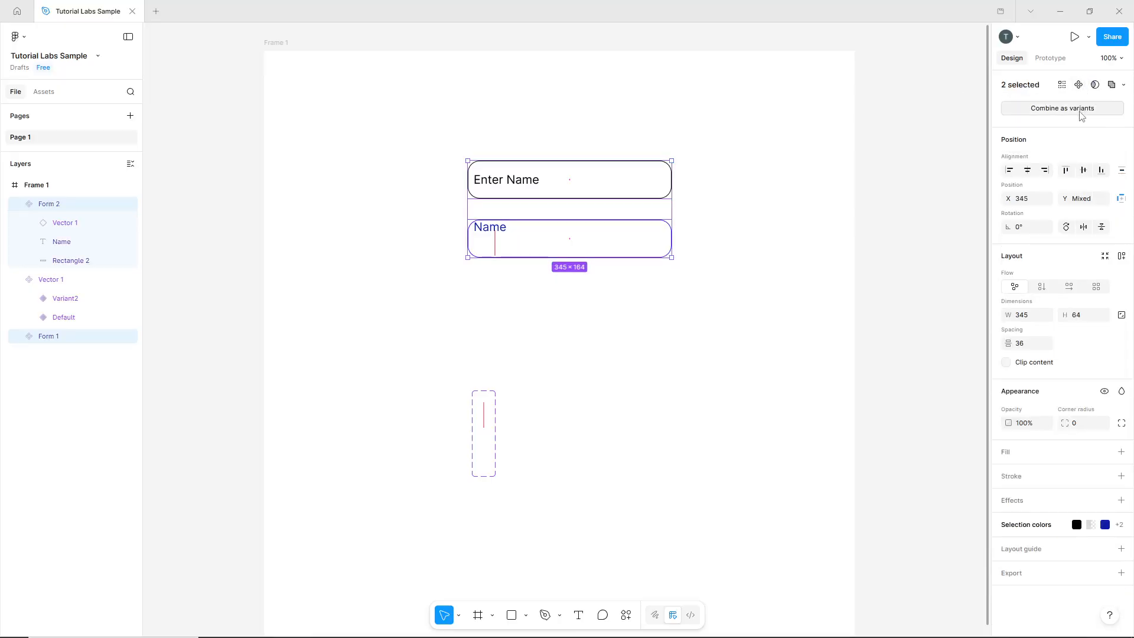
{"action": "left_click", "coordinate": [1082, 110]}
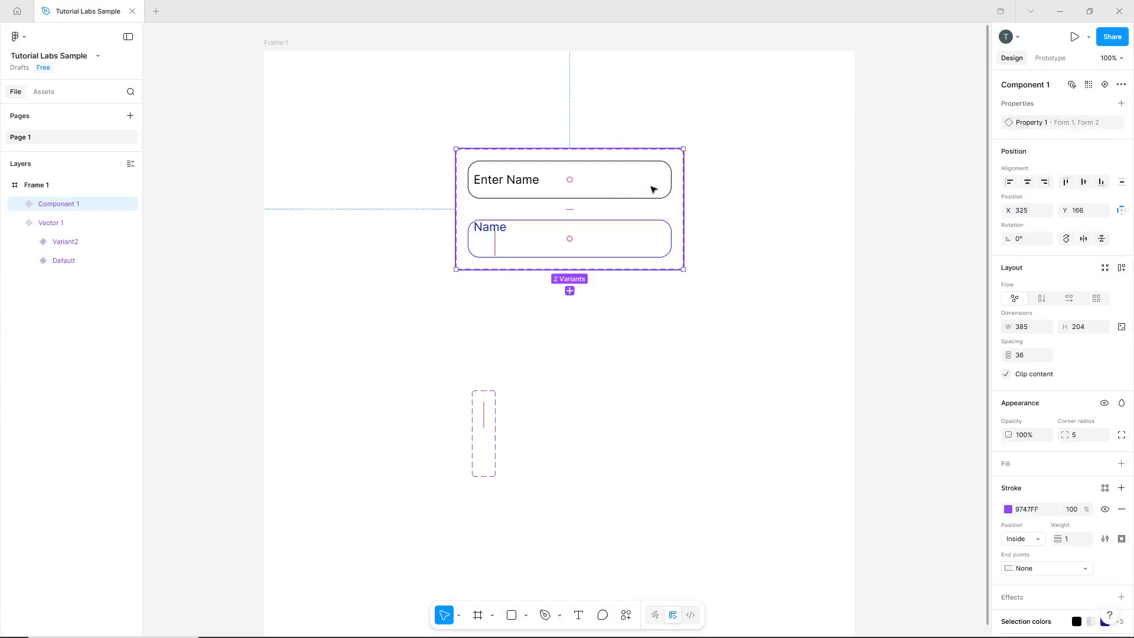
Connect Form 1 to Form 2 with an On click, Change to interaction using the Smart animate animation.
{"action": "left_click", "coordinate": [1050, 58]}
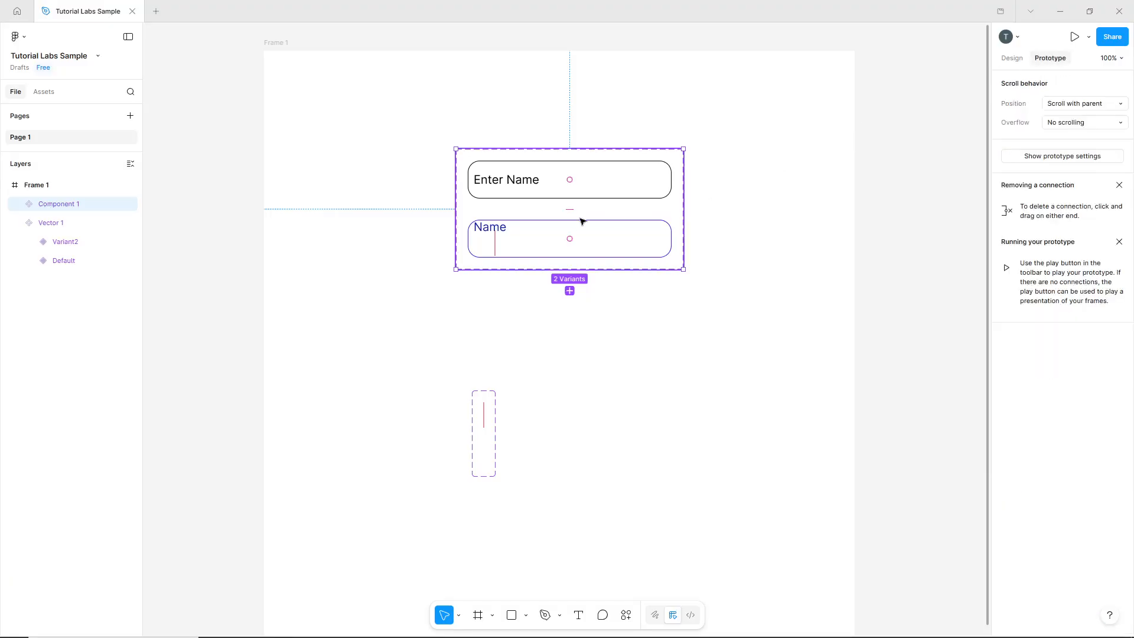
{"action": "left_click", "coordinate": [615, 192]}
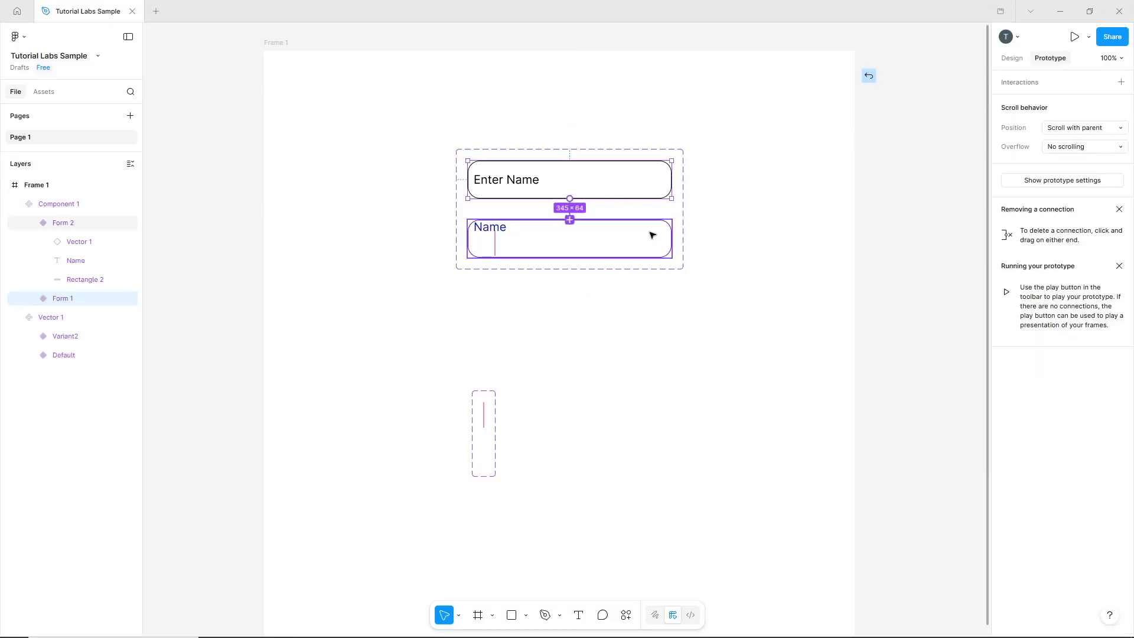
{"action": "left_click_drag", "start_coordinate": [652, 235], "coordinate": [652, 235]}
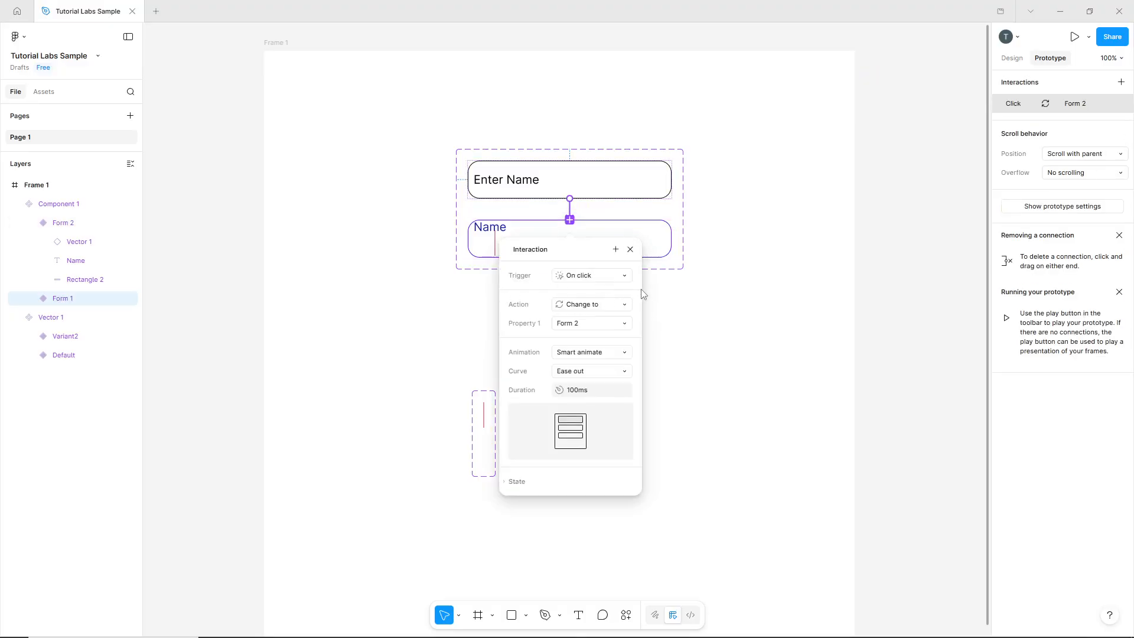
{"action": "left_click", "coordinate": [579, 355]}
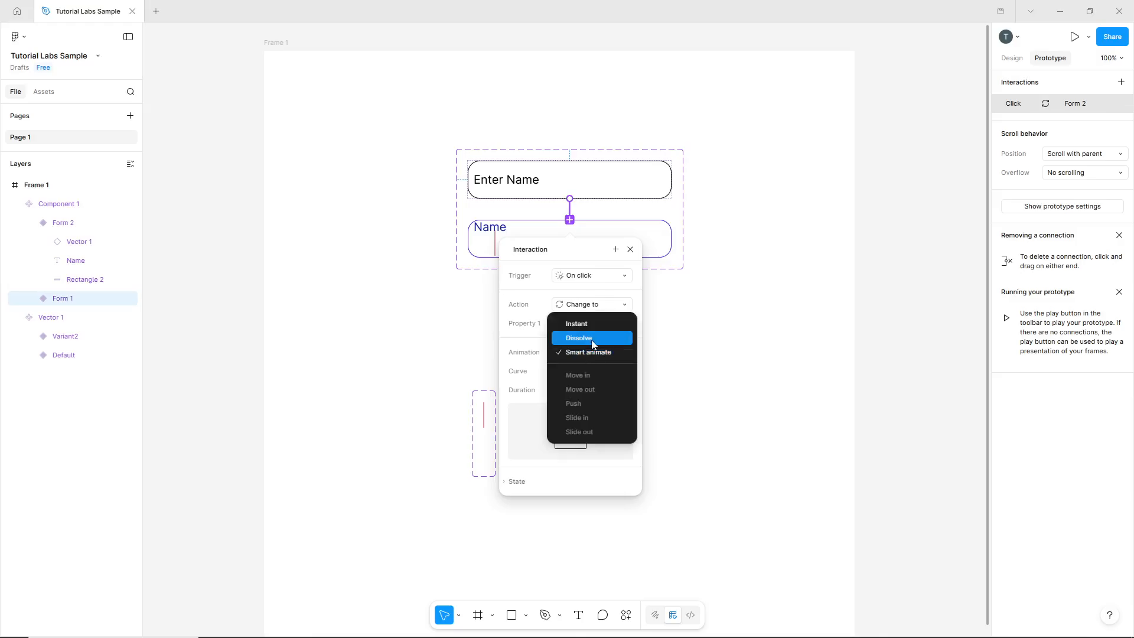
{"action": "left_click", "coordinate": [596, 355]}
{"action": "left_click", "coordinate": [588, 313]}
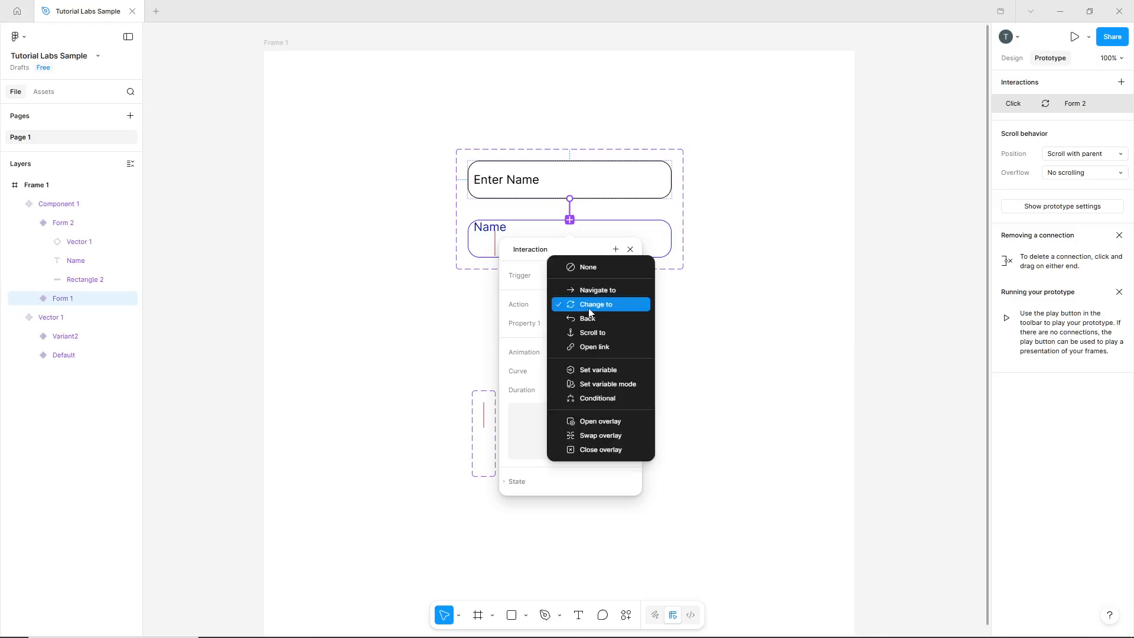
{"action": "left_click", "coordinate": [592, 312]}
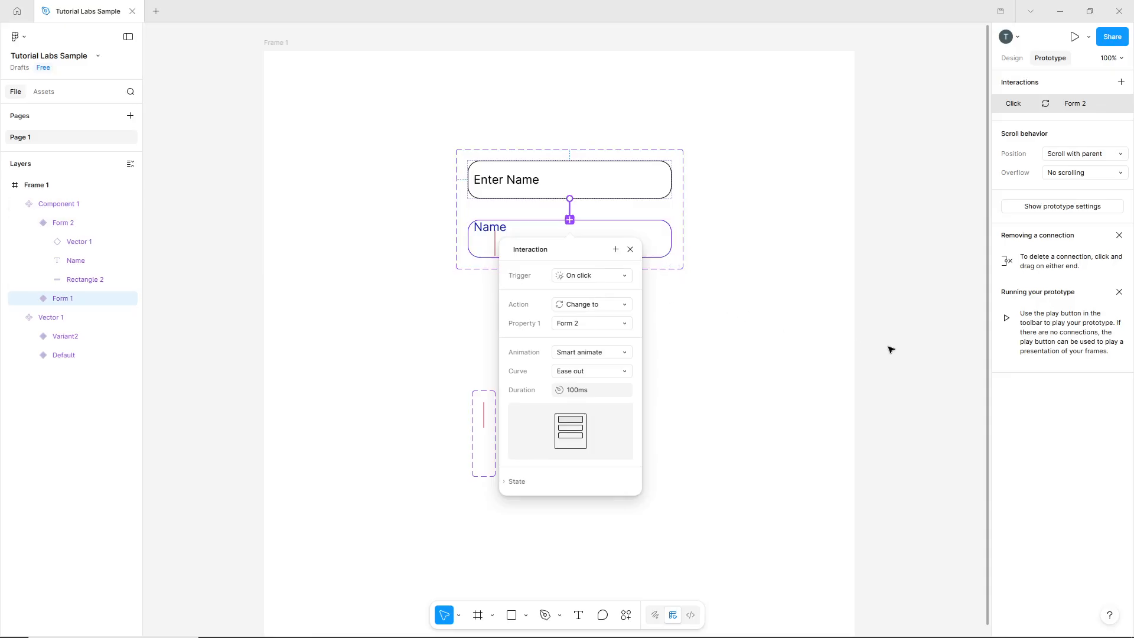
{"action": "left_click", "coordinate": [803, 353]}
Draw a new frame about 623 × 351 beside Frame 1 and place an instance of the input field component in it.
{"action": "left_click", "coordinate": [478, 615]}
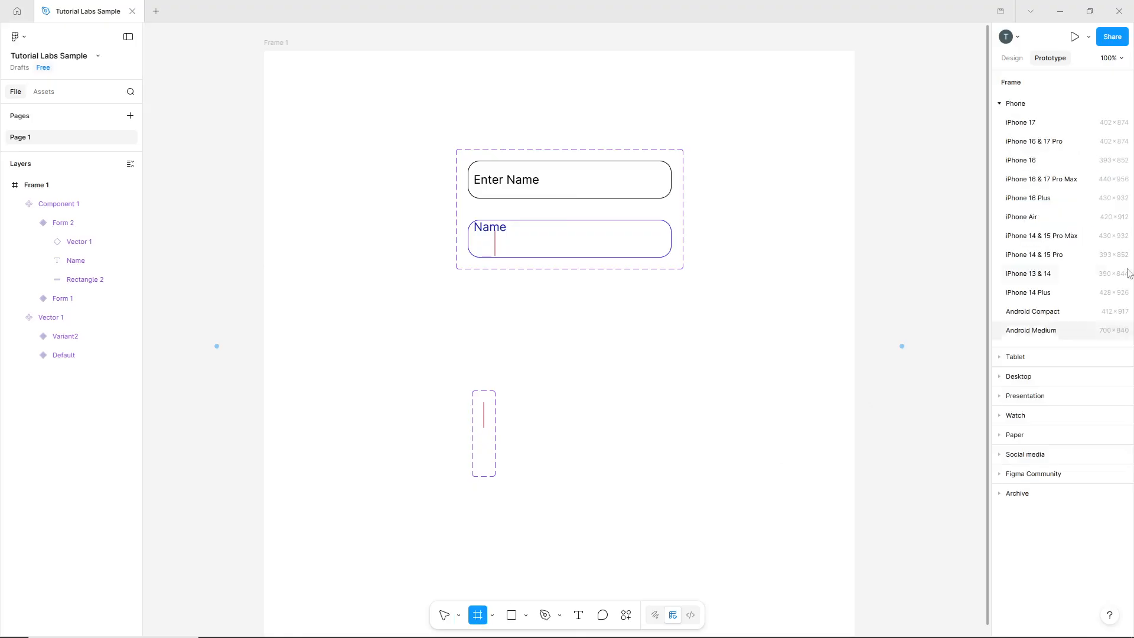
{"action": "left_click_drag", "start_coordinate": [919, 215], "coordinate": [844, 421]}
{"action": "left_click", "coordinate": [43, 92]}
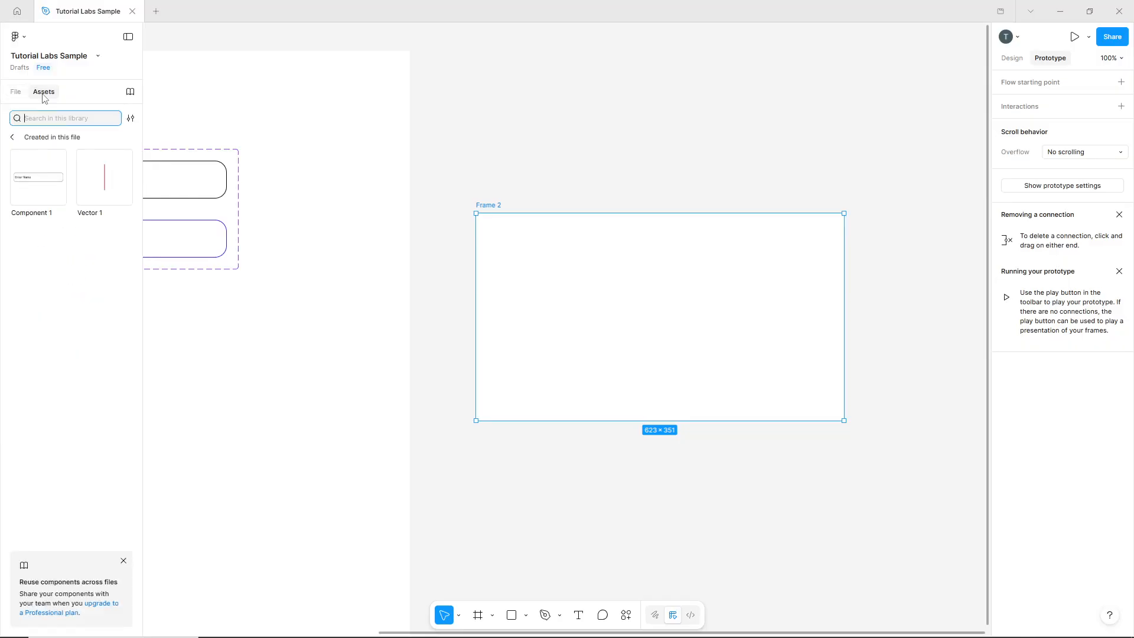
{"action": "left_click_drag", "start_coordinate": [58, 159], "coordinate": [679, 334]}
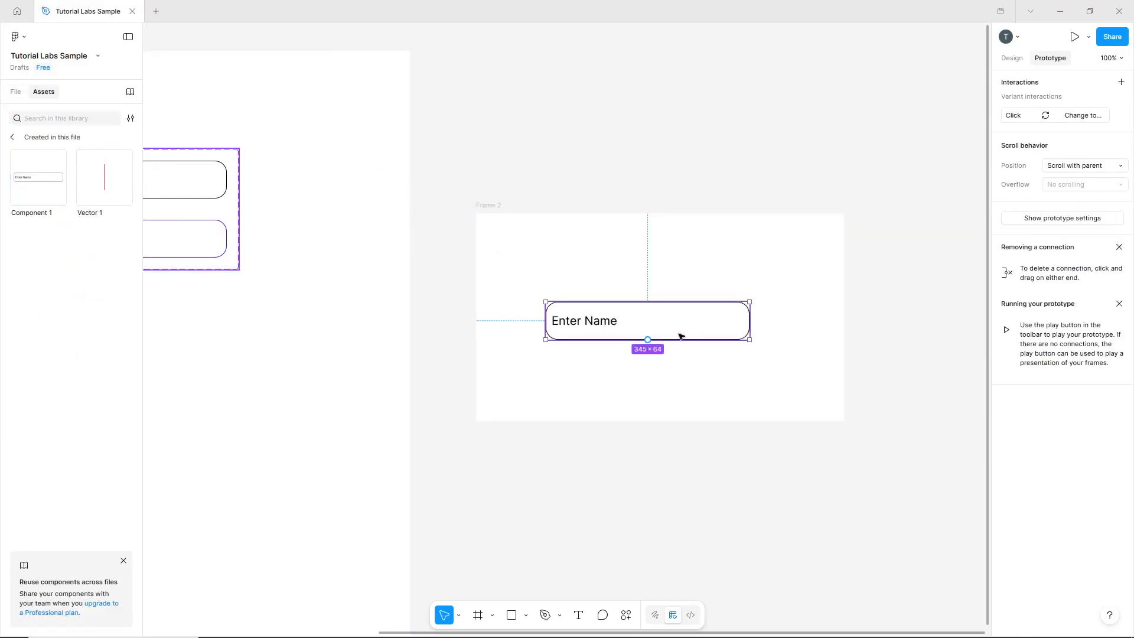
{"action": "left_click", "coordinate": [753, 440]}
Run the prototype preview, go to the second frame and test the "Enter Name" field's switch to its active state.
{"action": "left_click", "coordinate": [1074, 38]}
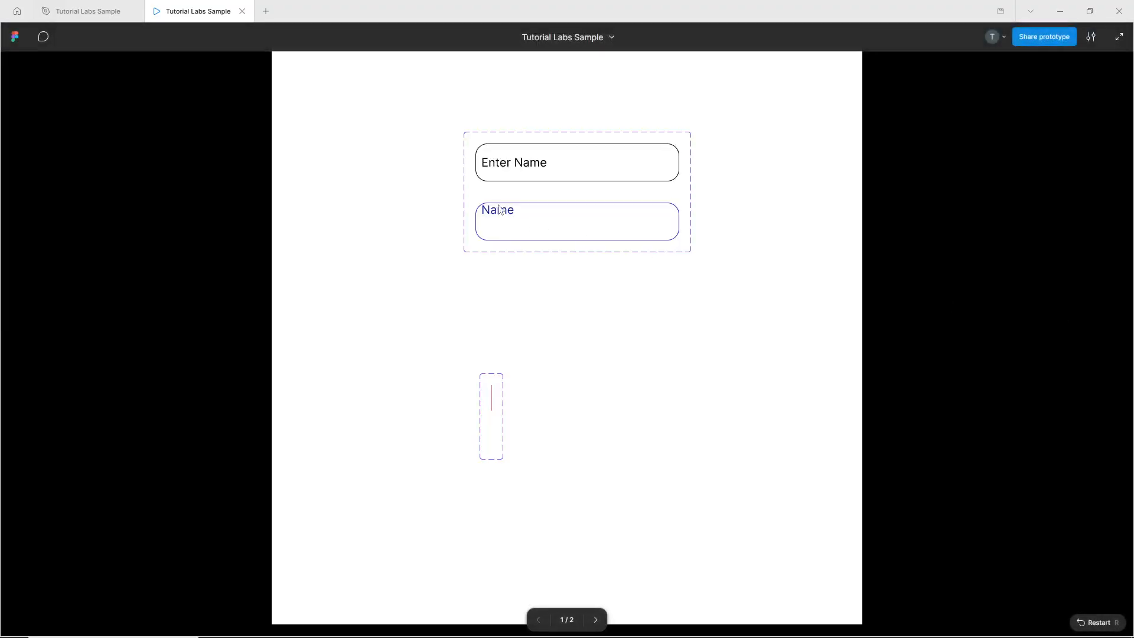
{"action": "left_click", "coordinate": [595, 619]}
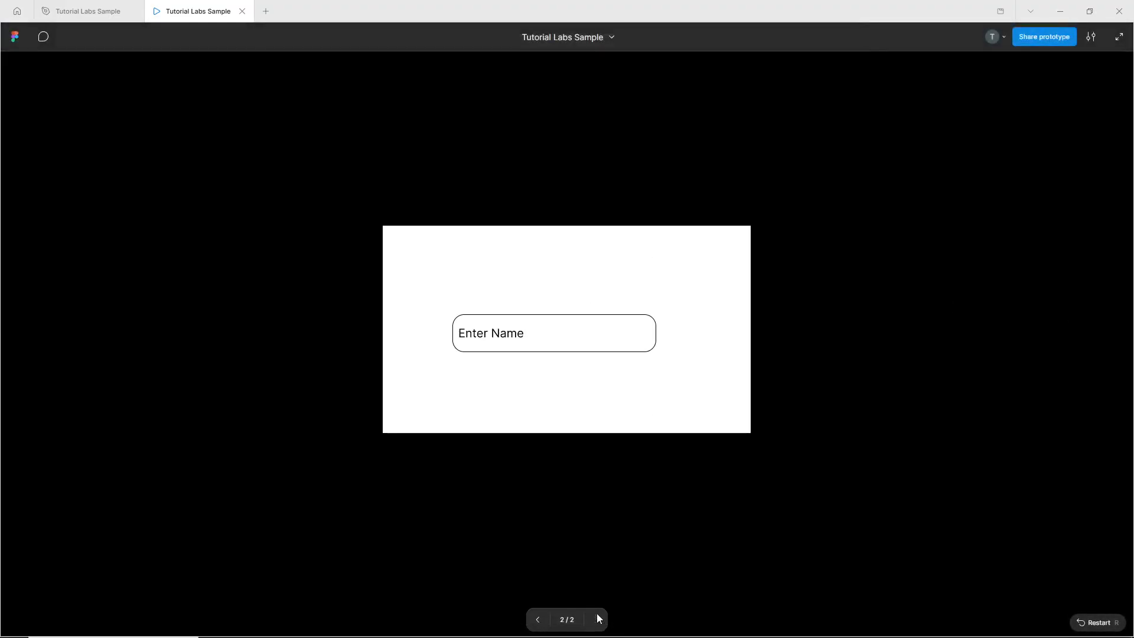
{"action": "left_click", "coordinate": [532, 337]}
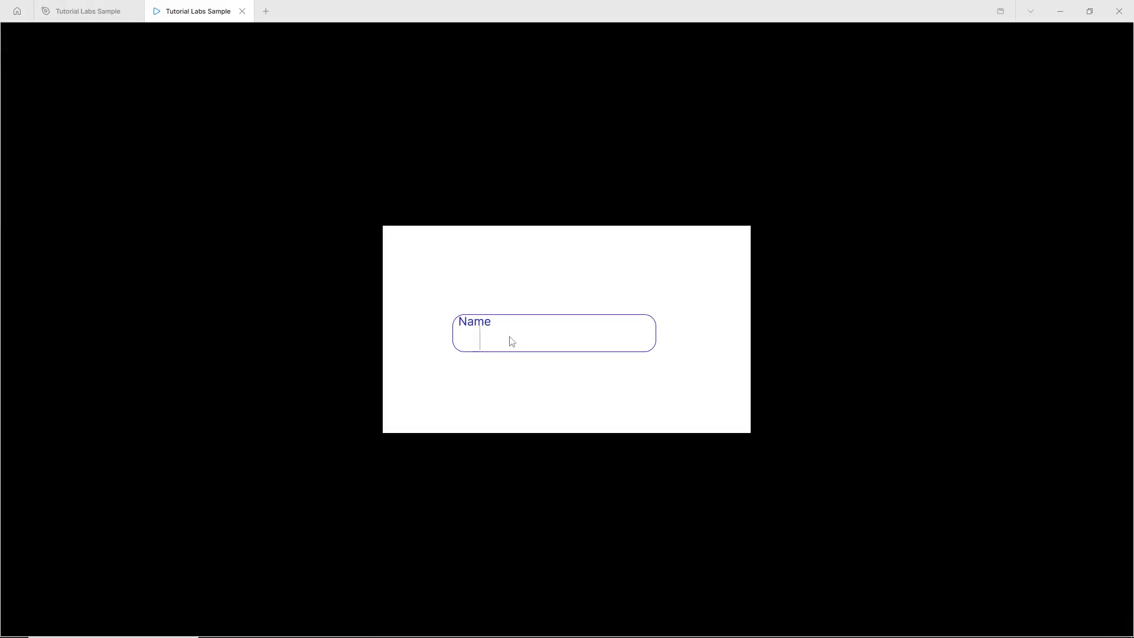
{"action": "left_click", "coordinate": [509, 336]}
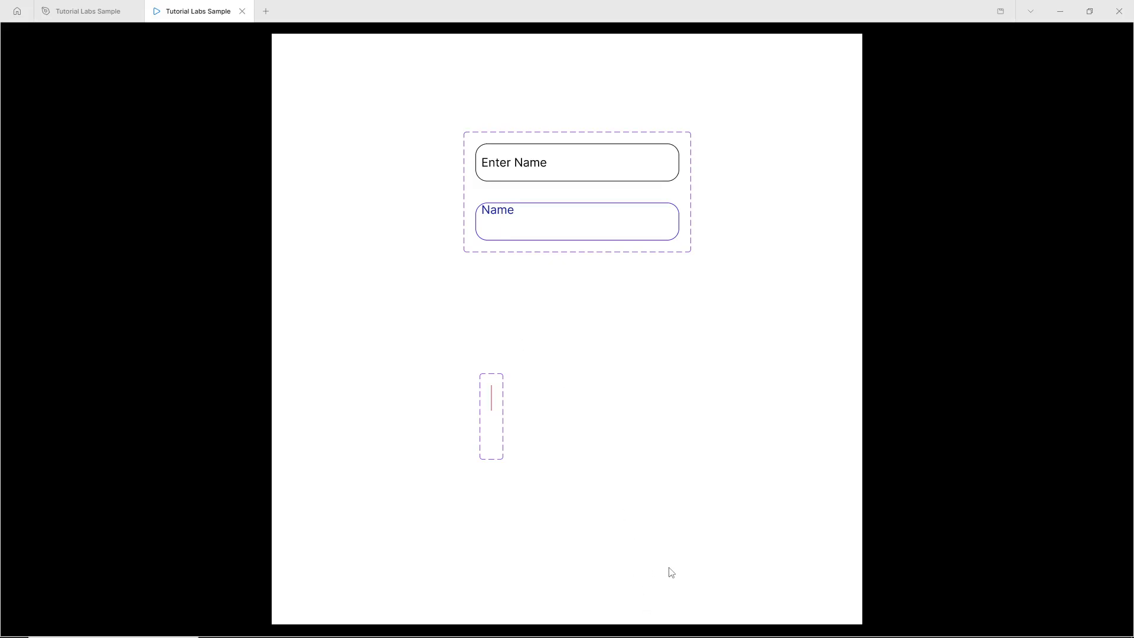